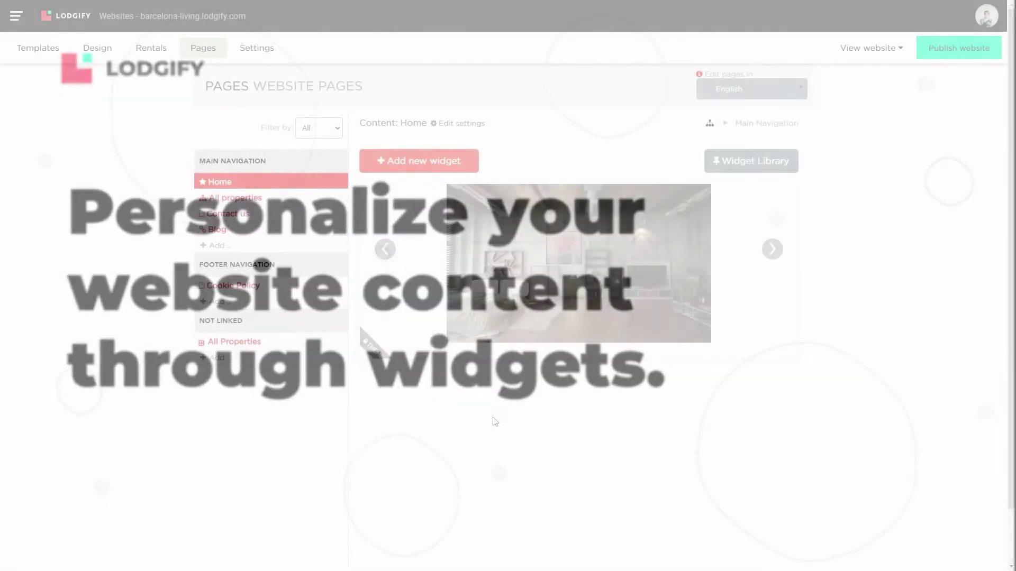
# Add a Content widget to the Home page and enter BARCELONA and APARTMENTS on separate lines.
pyautogui.click(414, 167)
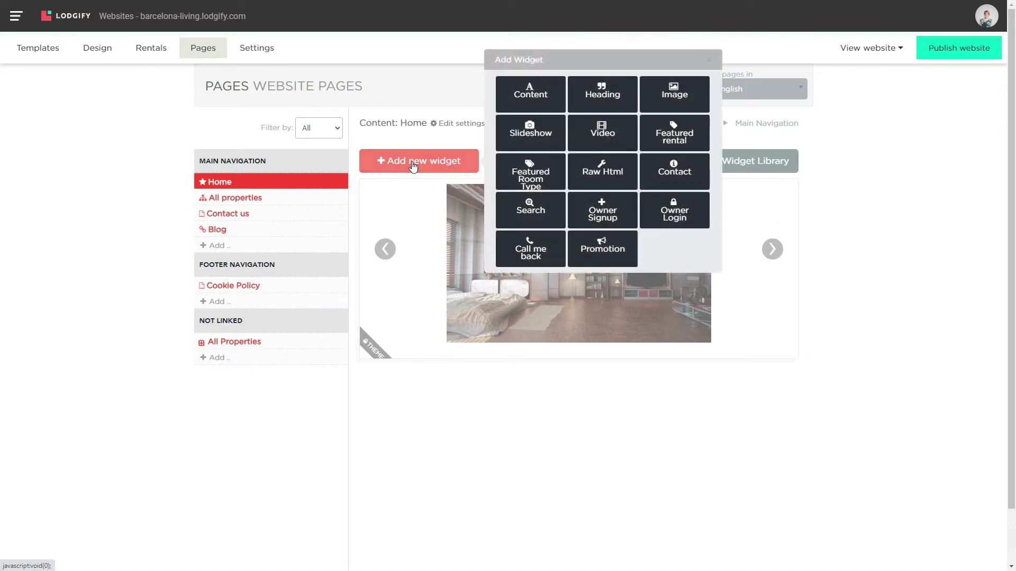
pyautogui.click(533, 97)
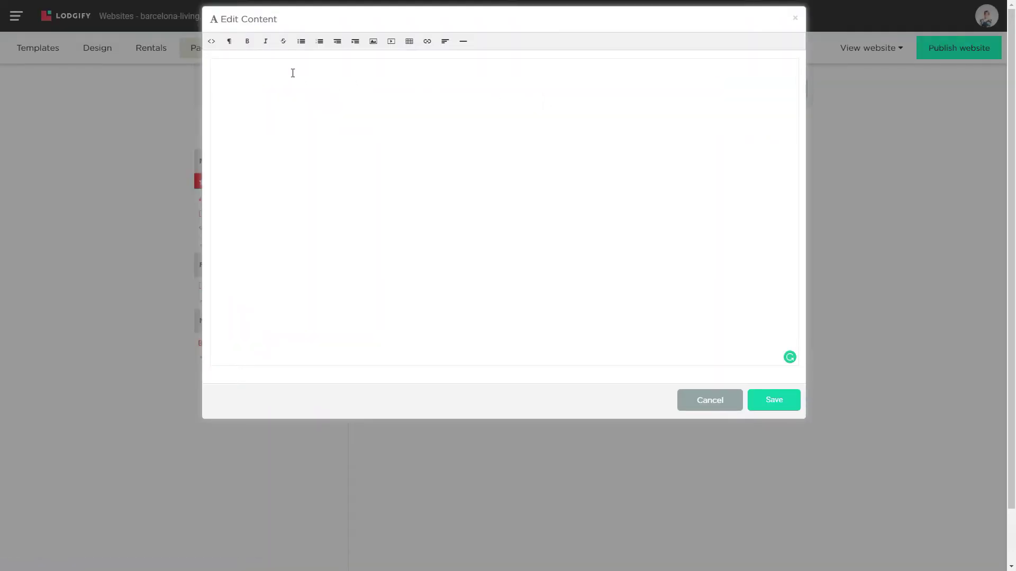
pyautogui.write('BARCELONA APARTMENTS')
# Format both the BARCELONA and APARTMENTS lines as Header 1, and narrow the saved widget to half the content width.
pyautogui.moveTo(291, 86); pyautogui.dragTo(208, 68)
pyautogui.click(229, 41)
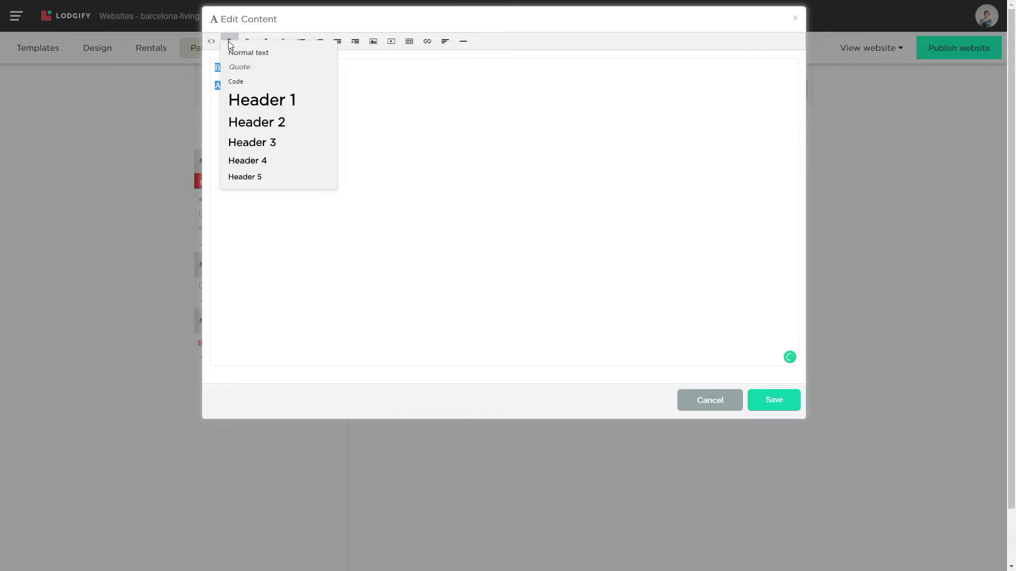
pyautogui.click(257, 100)
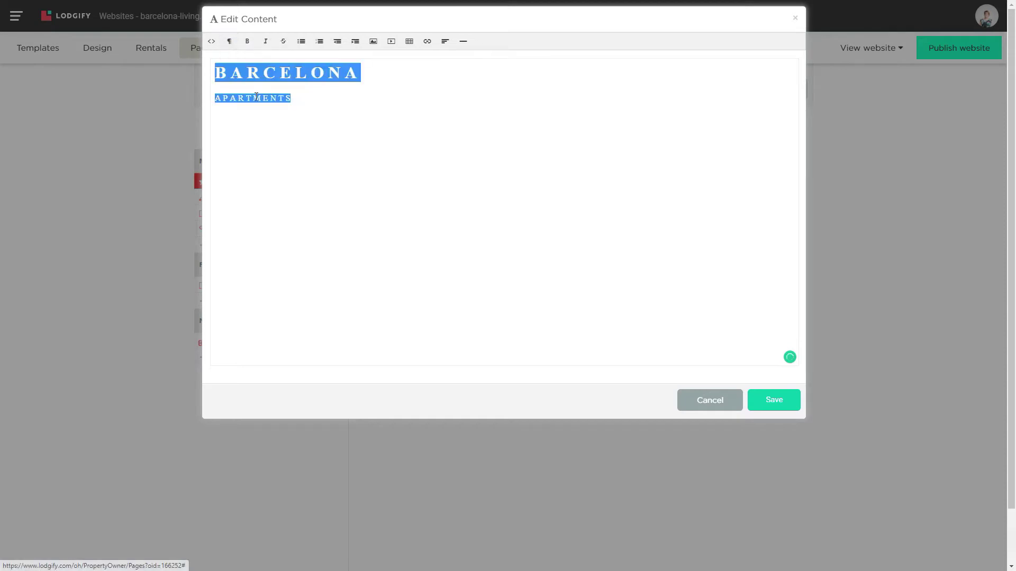
pyautogui.click(324, 98)
pyautogui.moveTo(323, 99); pyautogui.dragTo(214, 102)
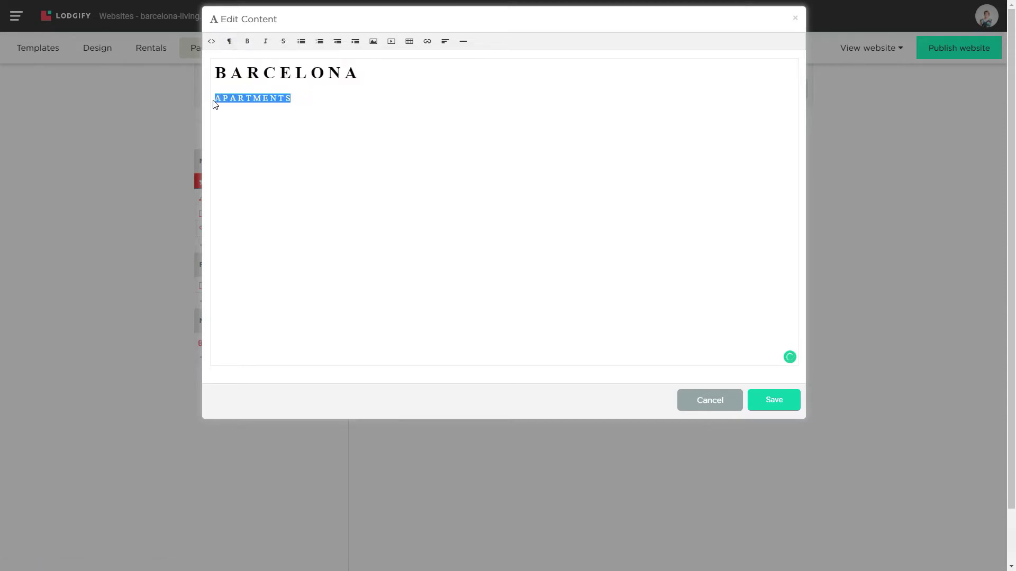
pyautogui.click(229, 42)
pyautogui.click(259, 100)
pyautogui.click(587, 153)
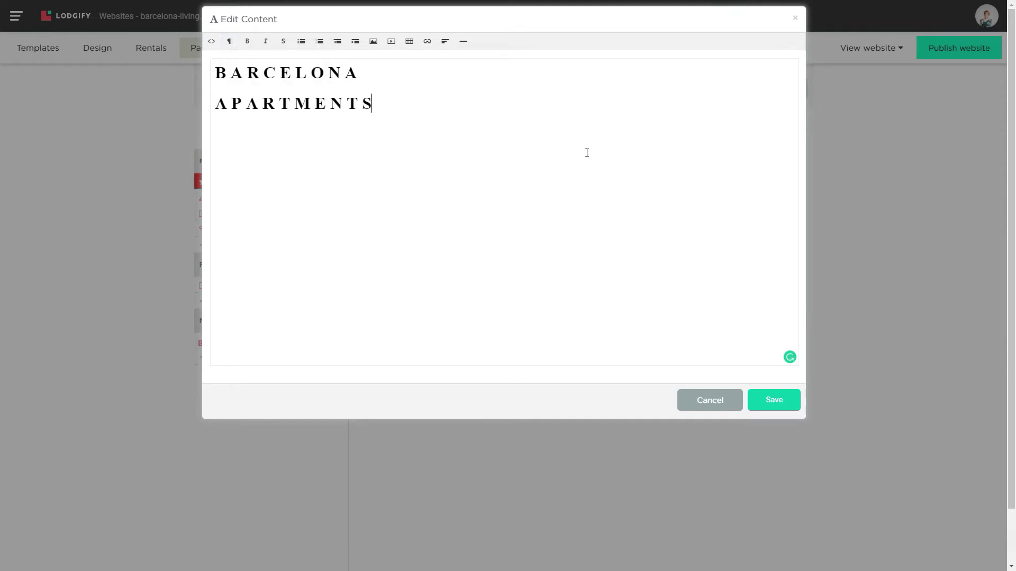
pyautogui.click(785, 403)
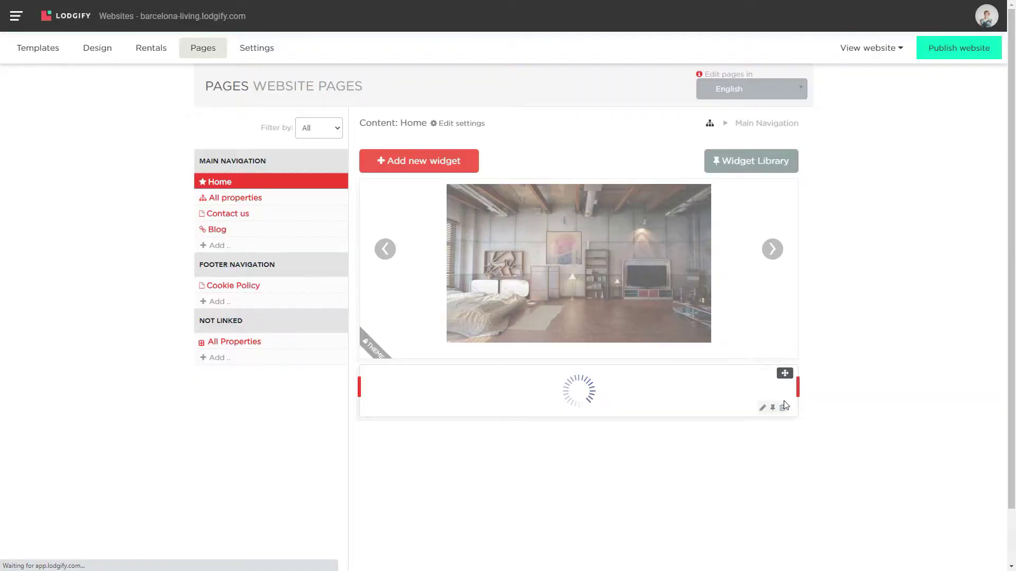
pyautogui.moveTo(795, 403); pyautogui.dragTo(555, 404)
# Add another Content widget containing the Lorem ipsum paragraph and a READ MORE line, and make READ MORE bold.
pyautogui.click(459, 165)
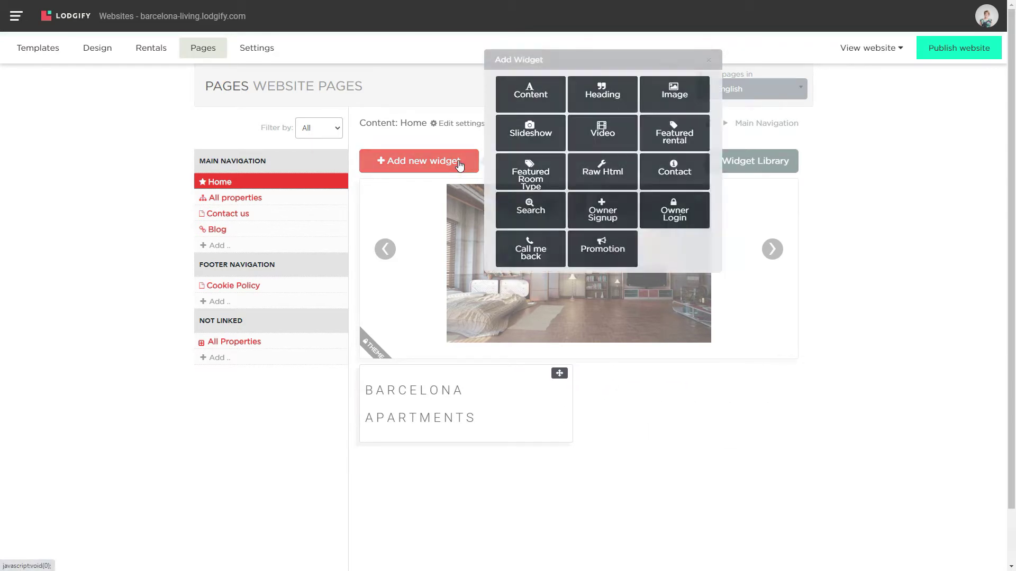
pyautogui.click(530, 104)
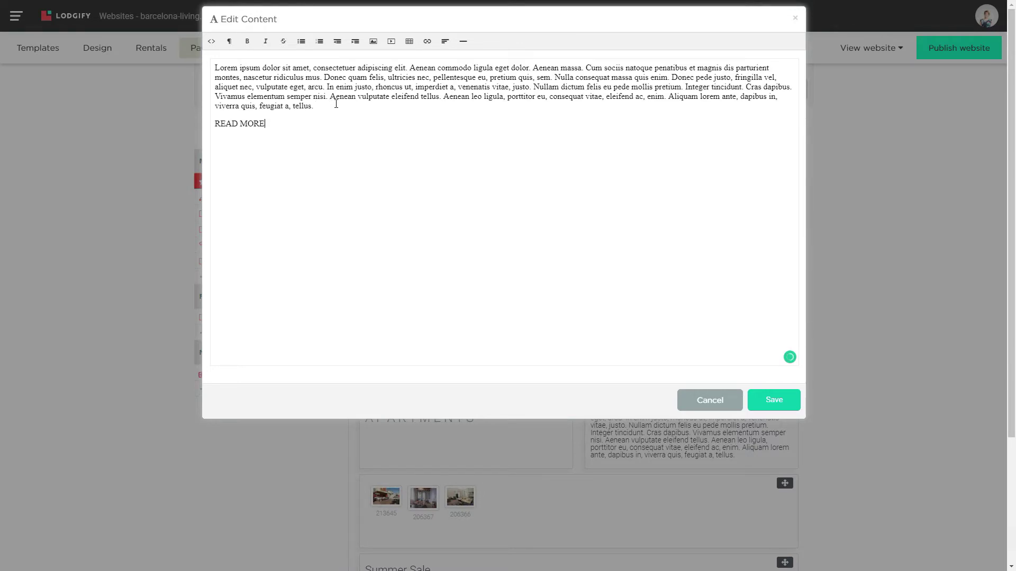
pyautogui.moveTo(271, 124); pyautogui.dragTo(215, 124)
pyautogui.click(246, 42)
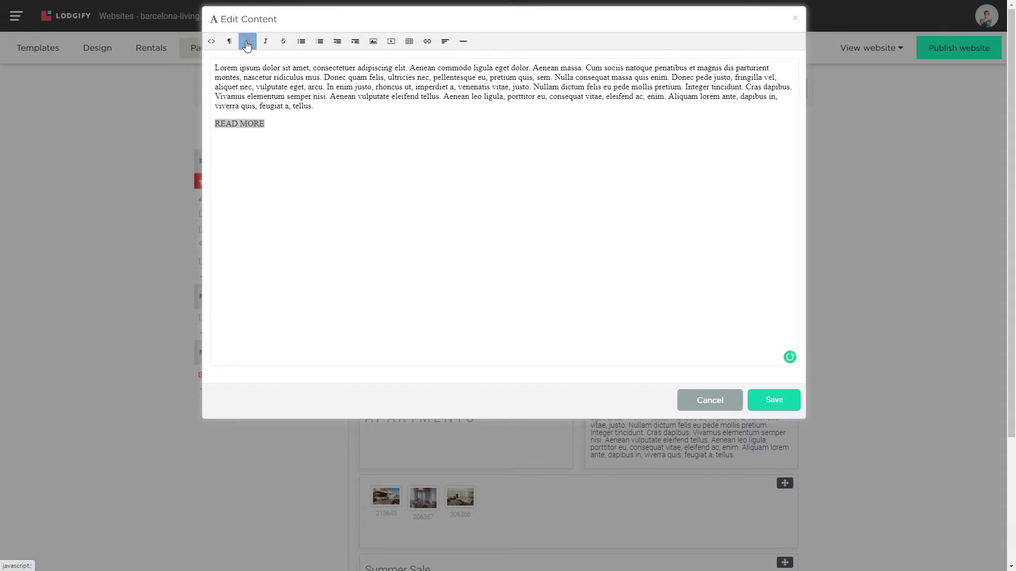
pyautogui.click(427, 41)
pyautogui.click(451, 53)
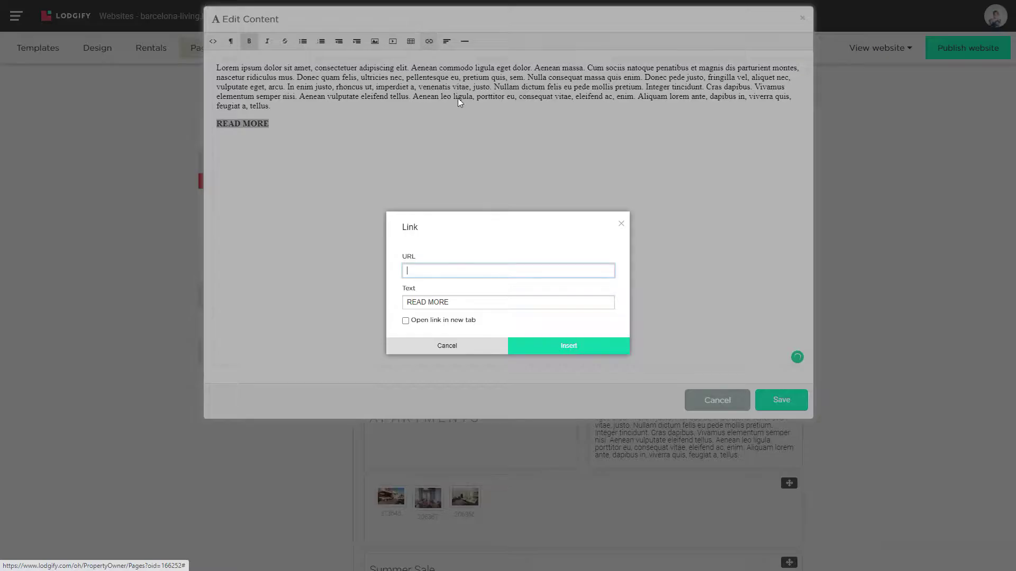
pyautogui.rightClick(443, 272)
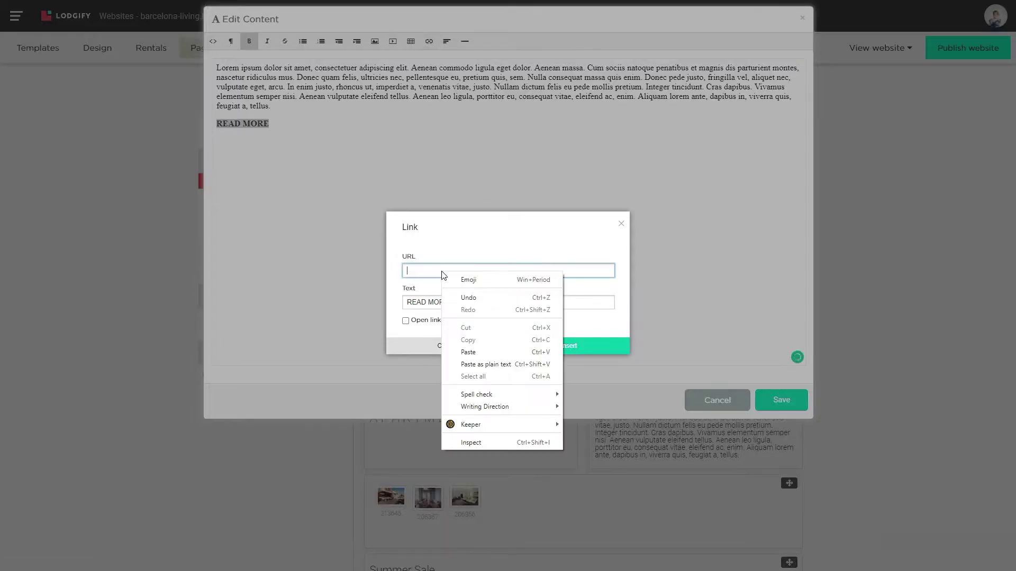
pyautogui.click(470, 353)
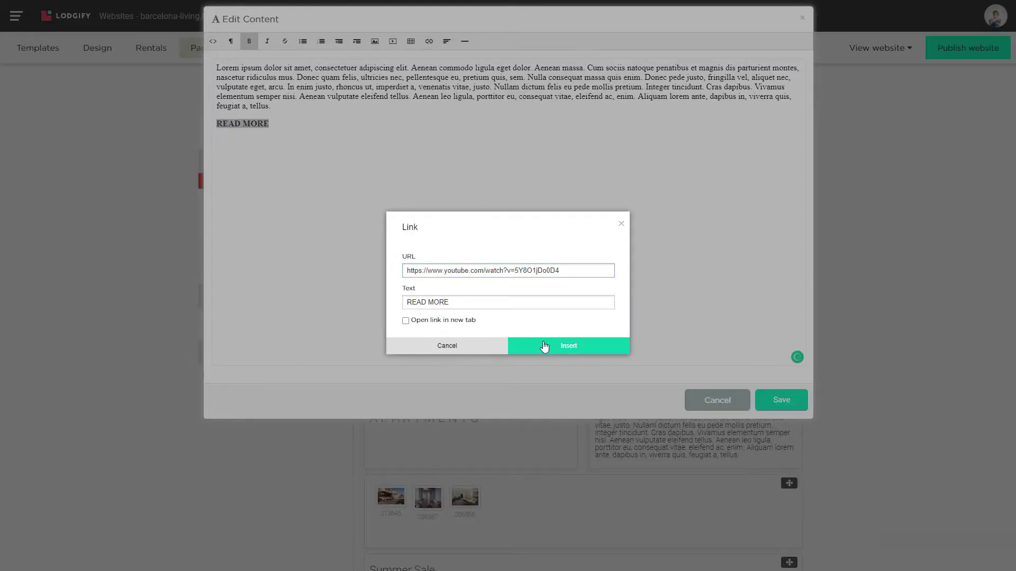
pyautogui.click(454, 321)
pyautogui.click(459, 321)
pyautogui.click(541, 349)
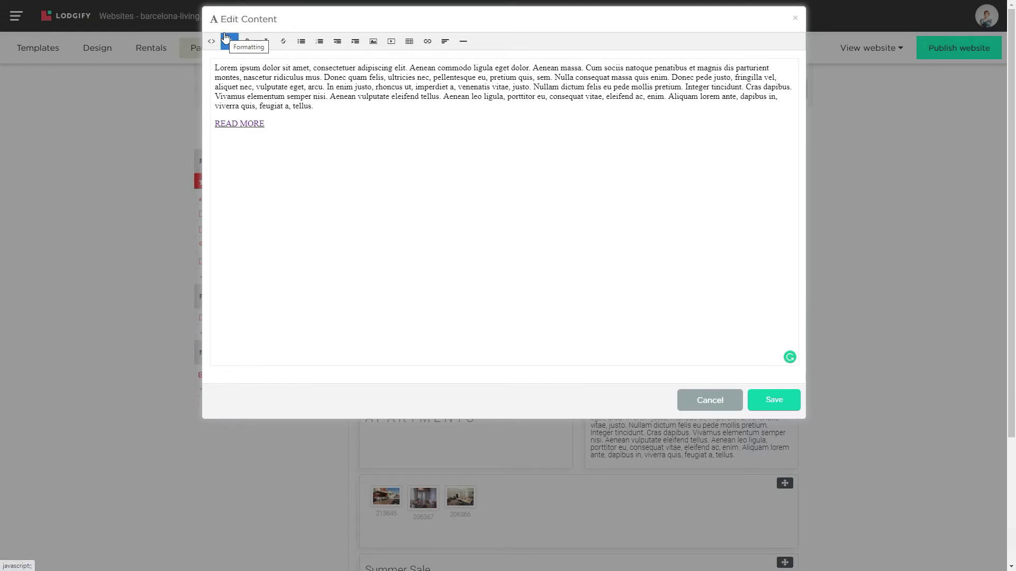
# Insert a bold About Barcelona line above the paragraph, and narrow the saved widget to half width beside the BARCELONA APARTMENTS widget.
pyautogui.press('Return')
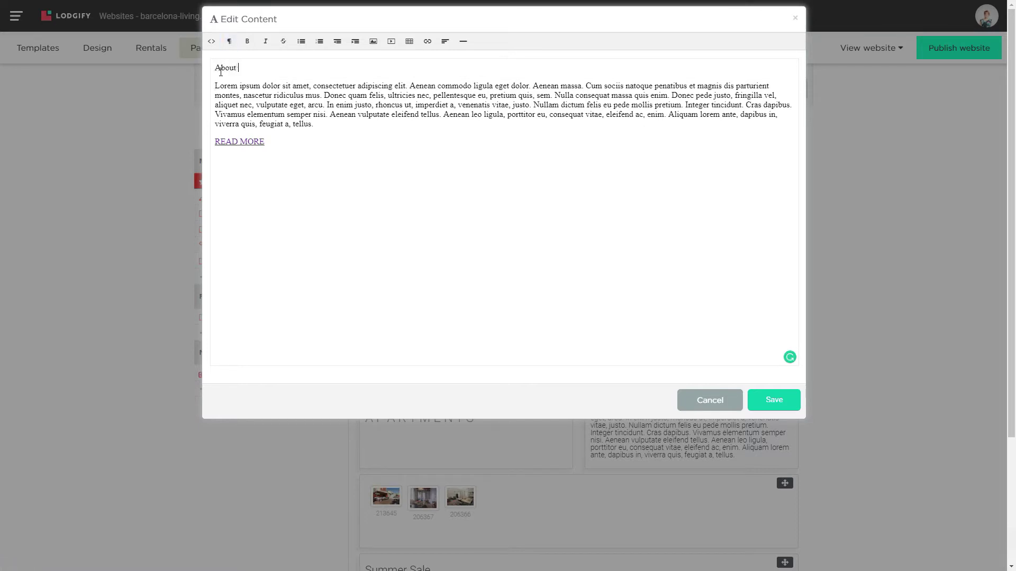
pyautogui.write('About Barcelona')
pyautogui.hotkey('ctrl', 'a')
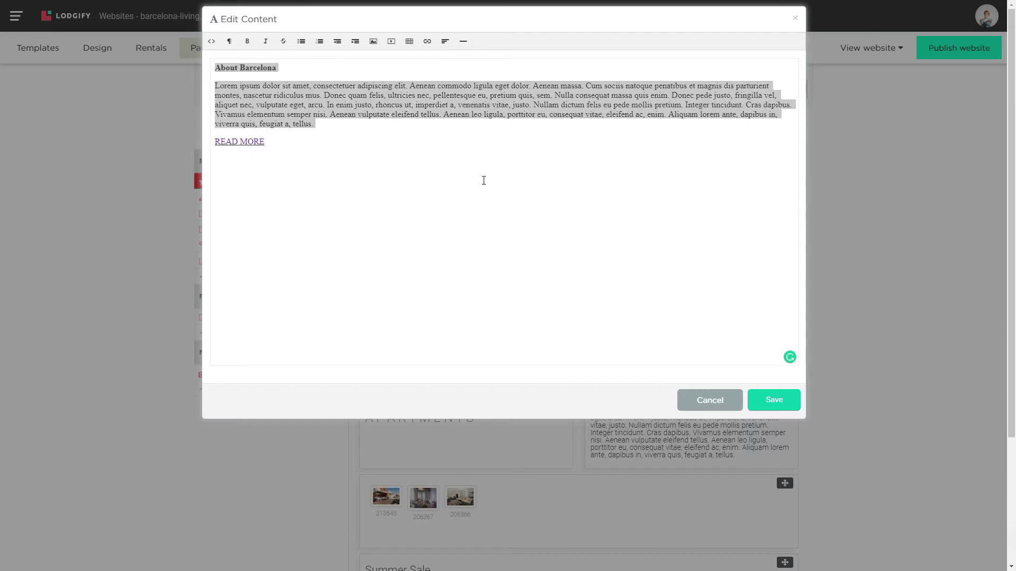
pyautogui.click(777, 402)
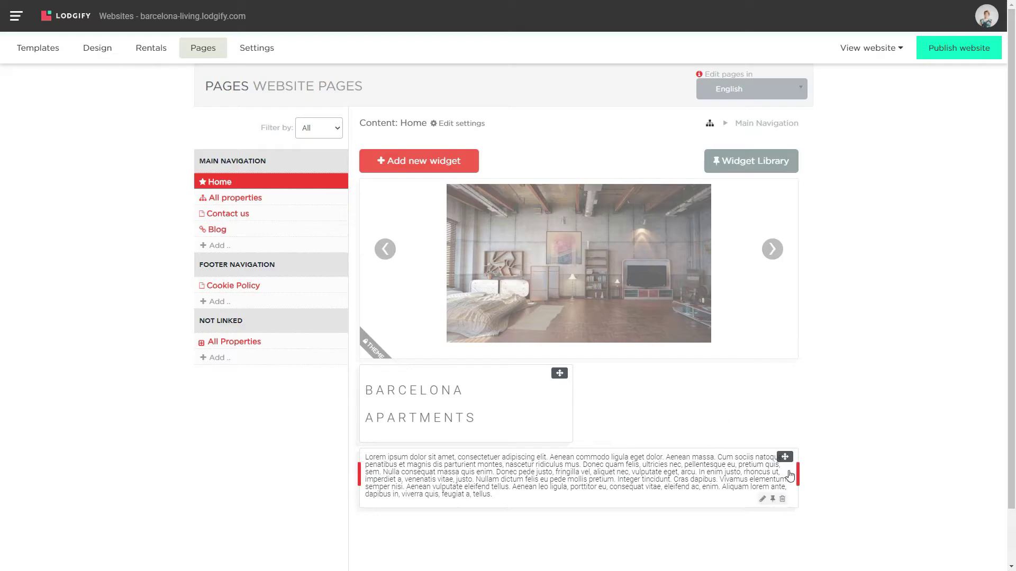
pyautogui.moveTo(774, 472); pyautogui.dragTo(567, 479)
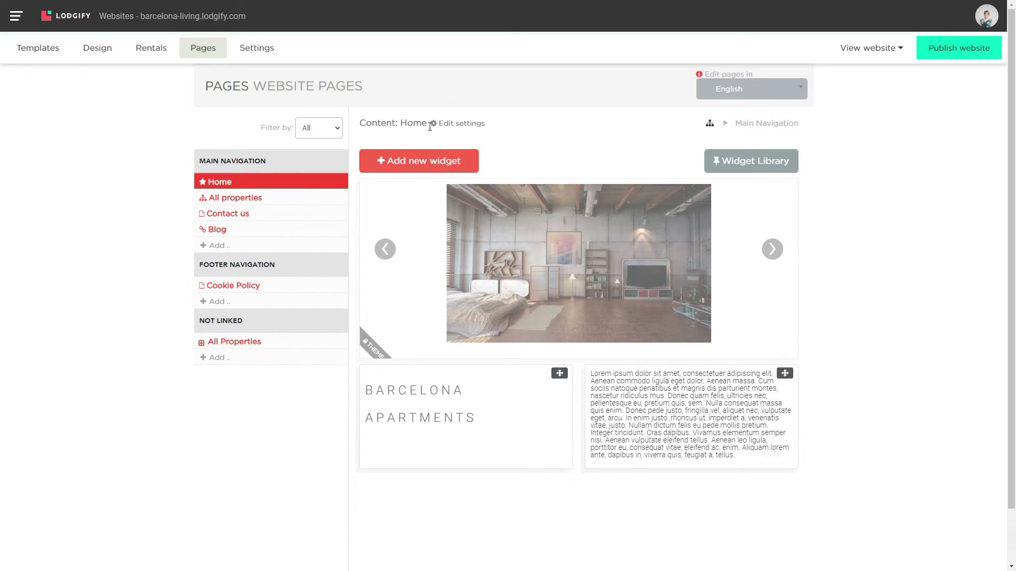
# Add a Featured rental widget to the Home page and feature Barceloneta Beach apartments in it.
pyautogui.click(416, 167)
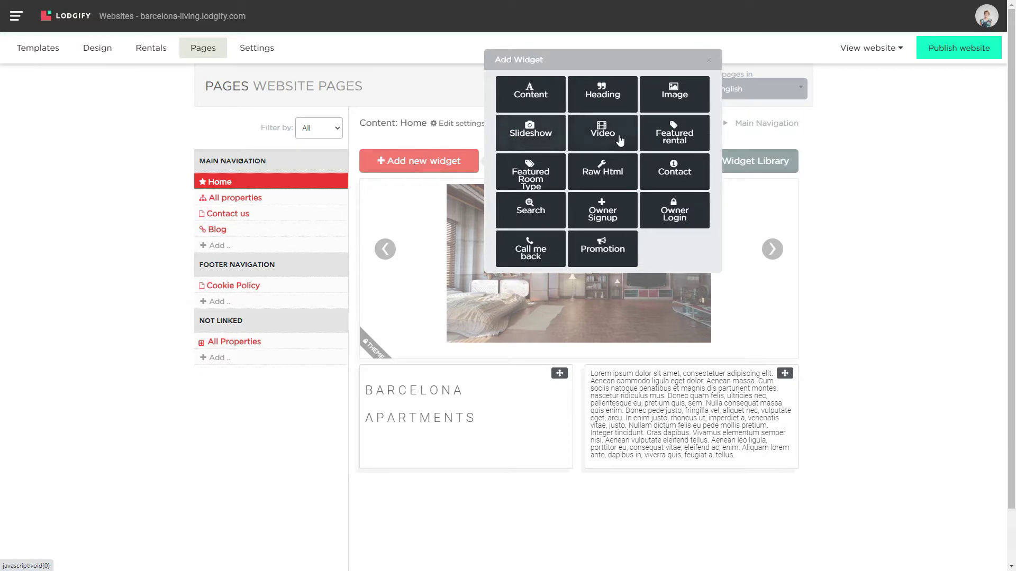
pyautogui.click(659, 138)
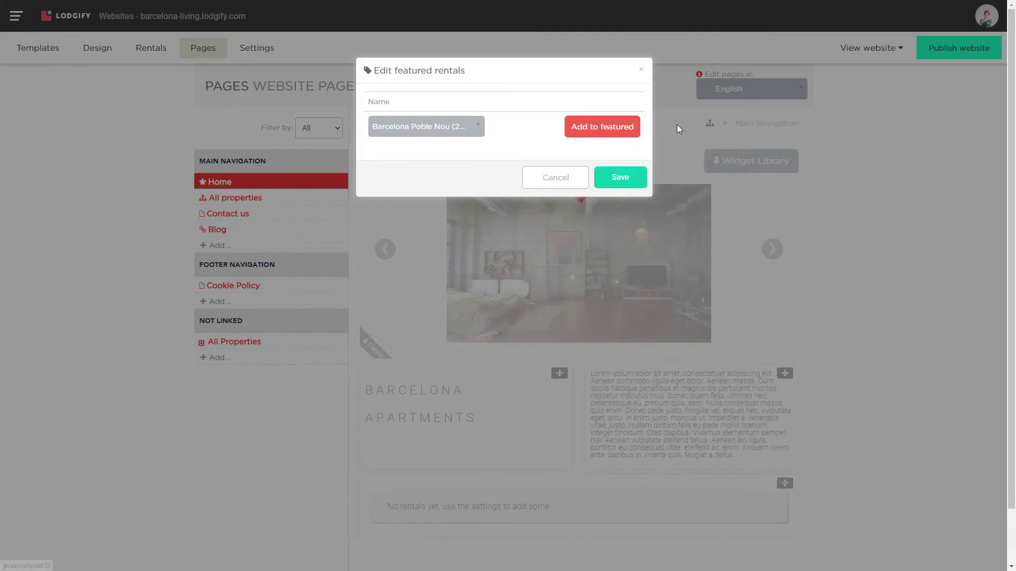
pyautogui.click(409, 128)
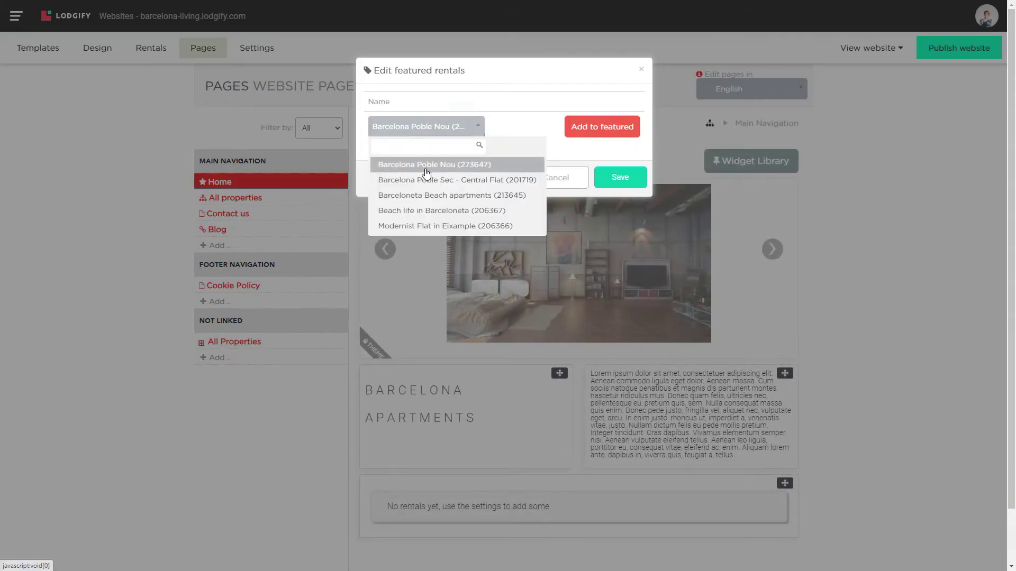
pyautogui.click(429, 196)
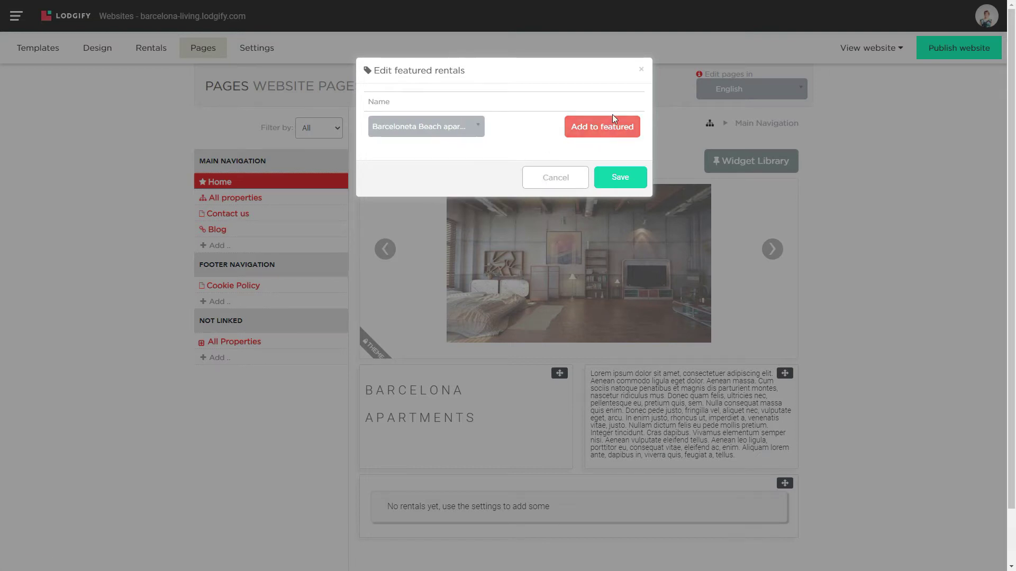
pyautogui.click(603, 127)
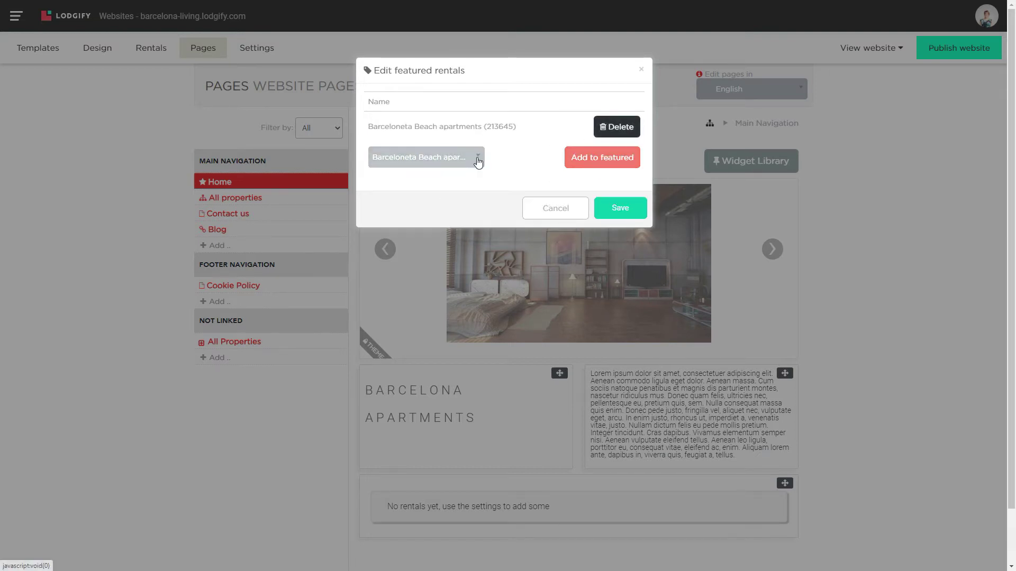
# Add Beach life in Barceloneta and Modernist Flat in Eixample to the featured rentals and save the widget.
pyautogui.click(479, 154)
pyautogui.click(427, 241)
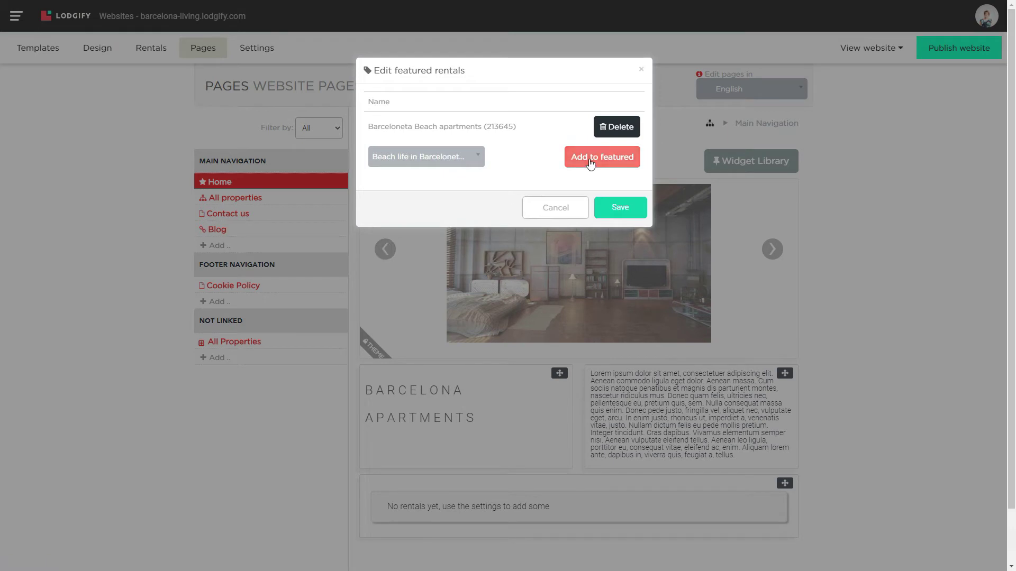
pyautogui.click(602, 157)
pyautogui.click(473, 189)
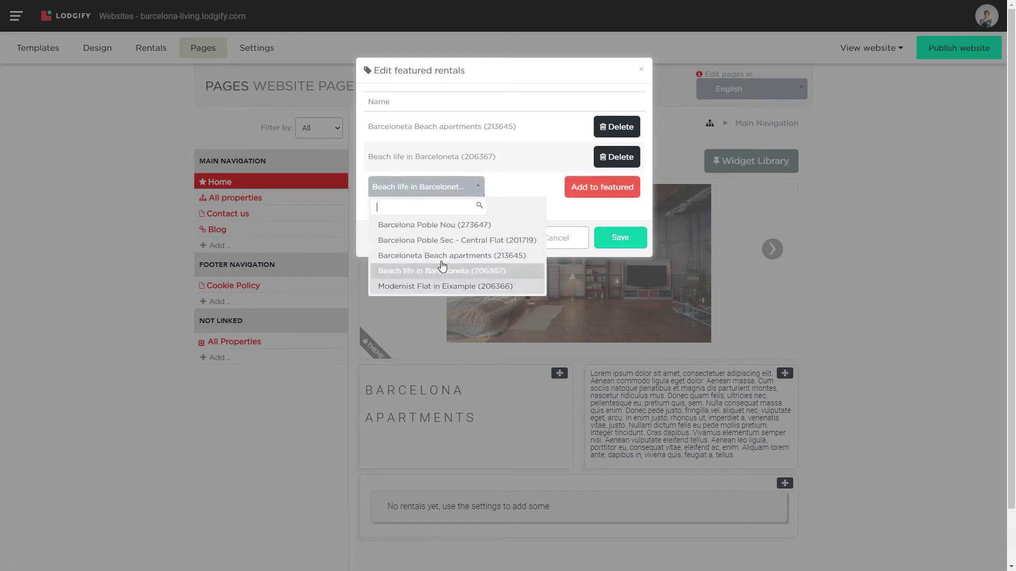
pyautogui.scroll(-1, 423, 264)
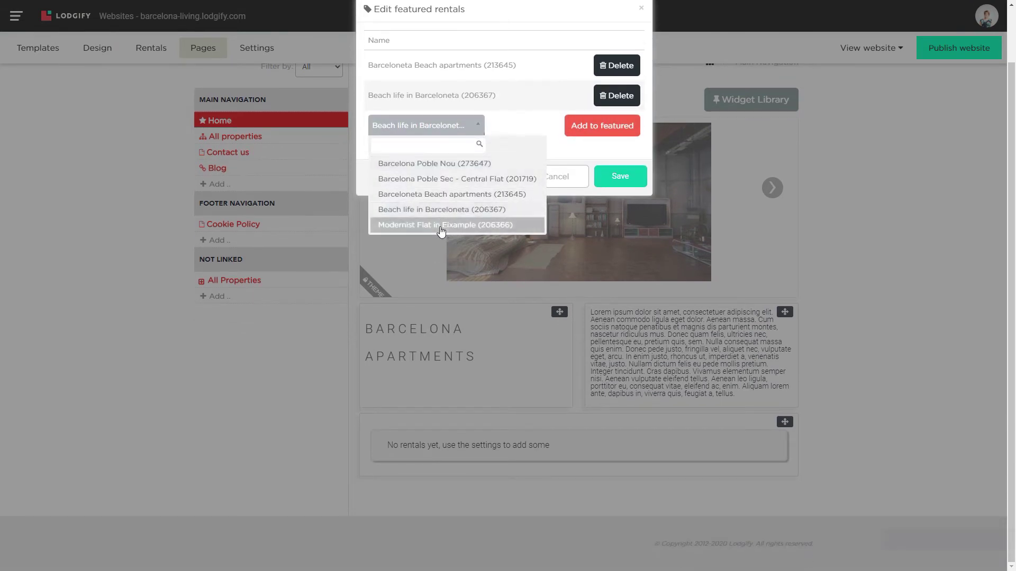
pyautogui.click(442, 225)
pyautogui.click(586, 131)
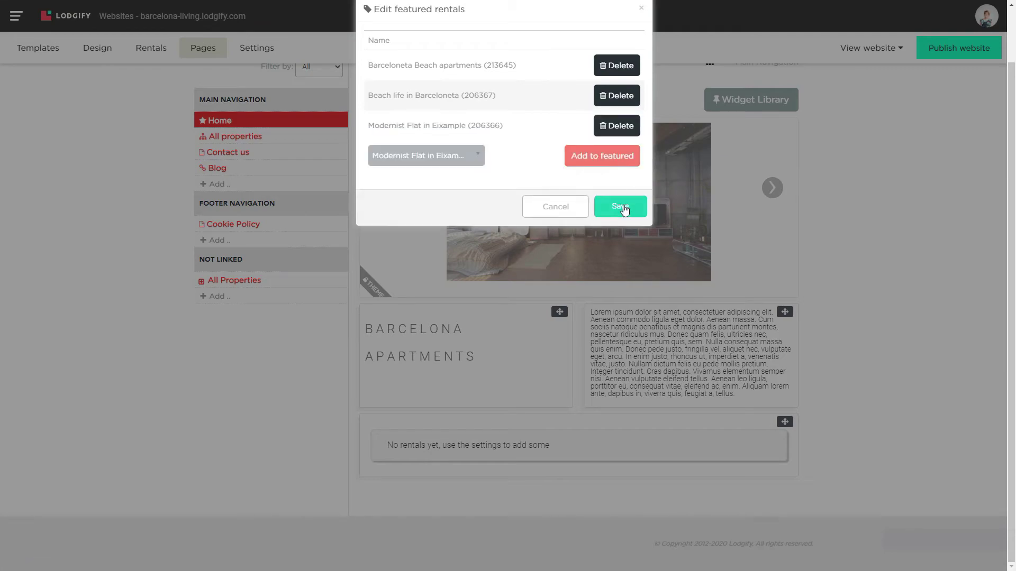
pyautogui.click(623, 208)
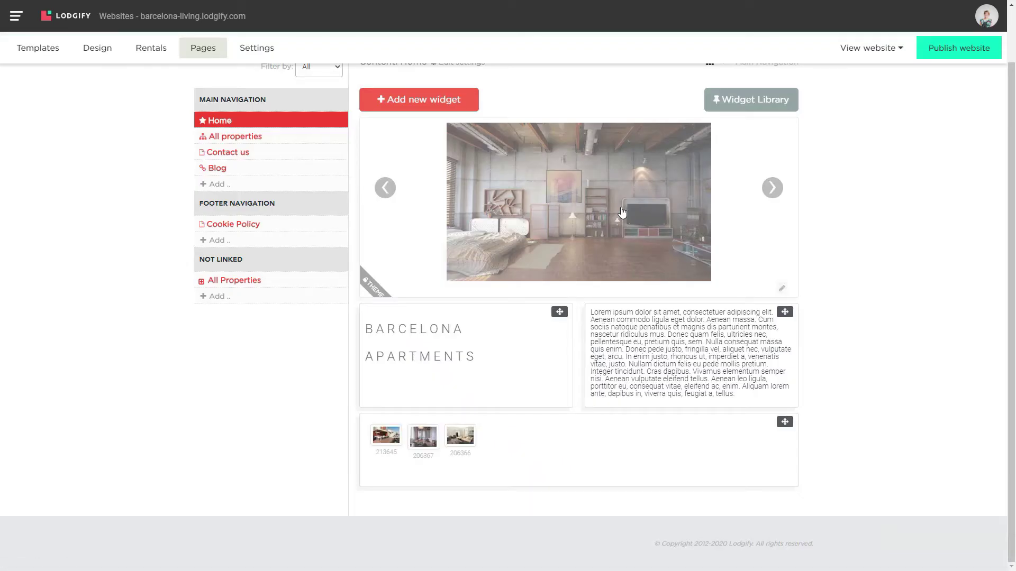
# Add a Promotion widget to the Home page showing the Summer Sale promotion and save it.
pyautogui.click(443, 99)
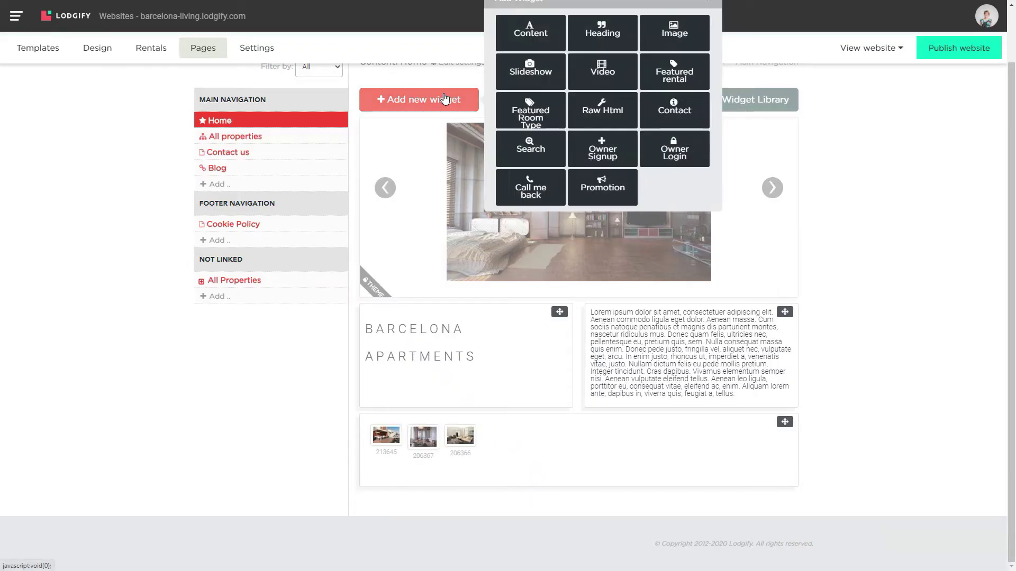
pyautogui.click(602, 186)
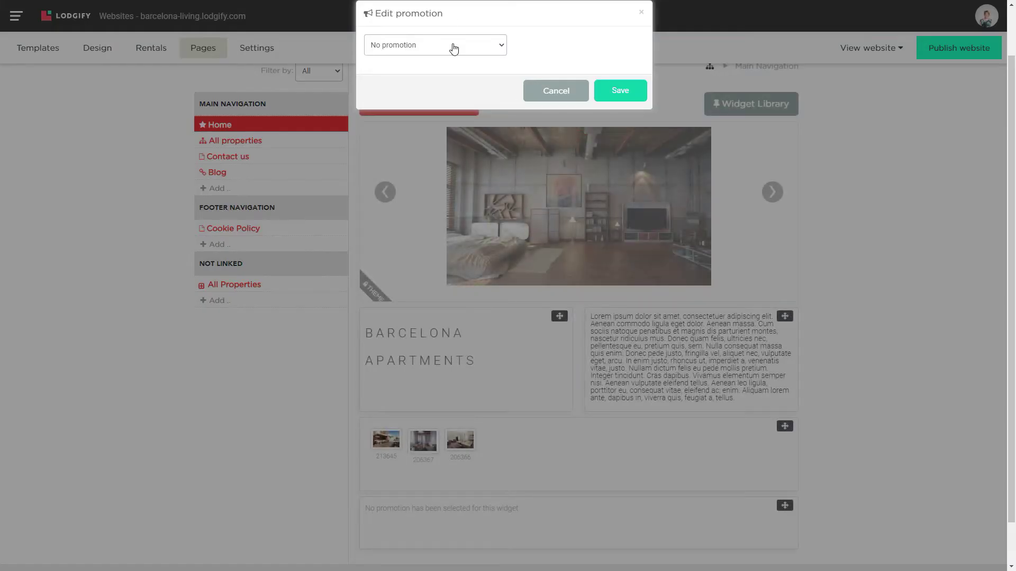
pyautogui.click(454, 49)
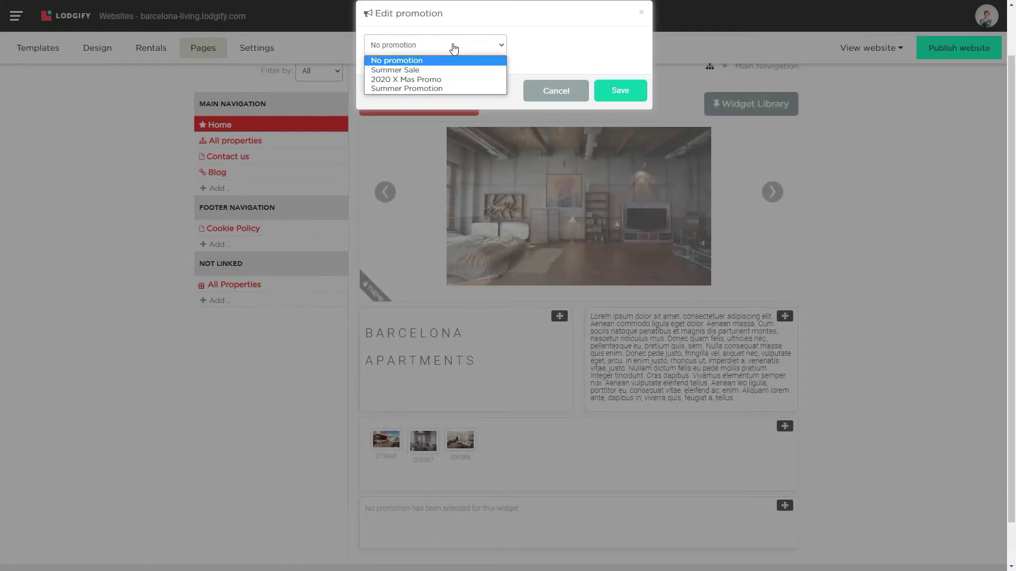
pyautogui.click(418, 70)
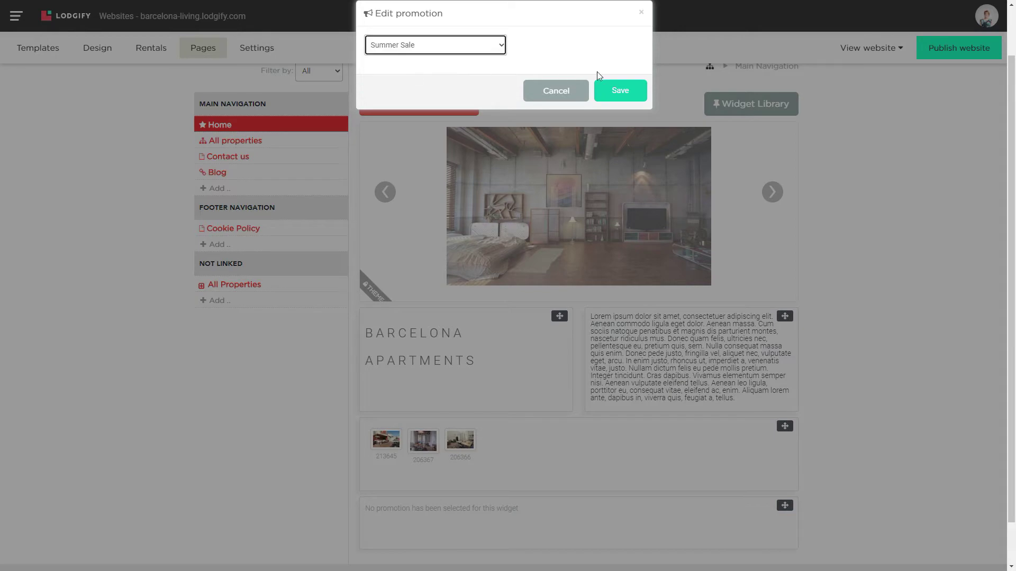
pyautogui.click(626, 97)
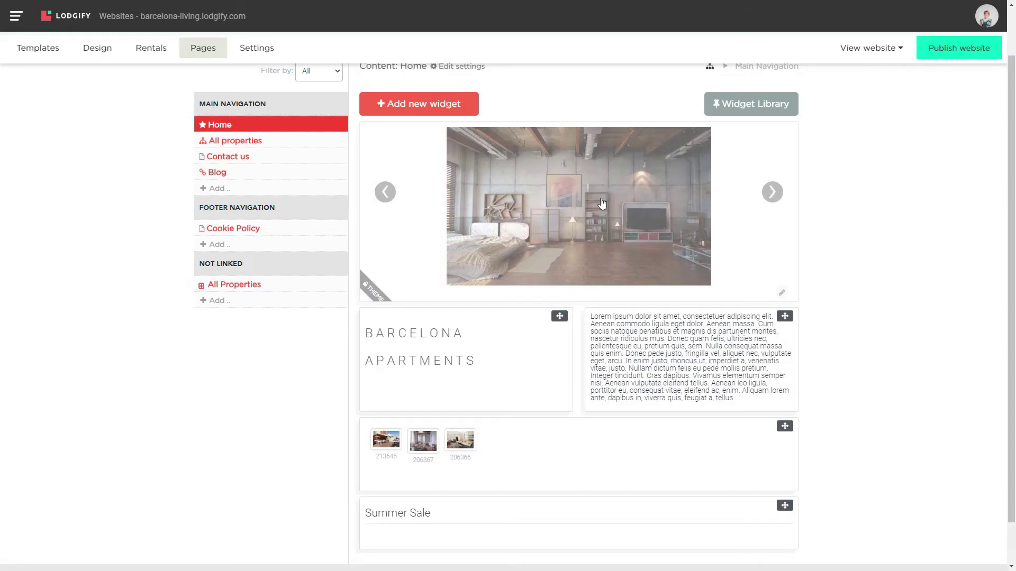
# Add a Search widget to the Home page.
pyautogui.click(416, 108)
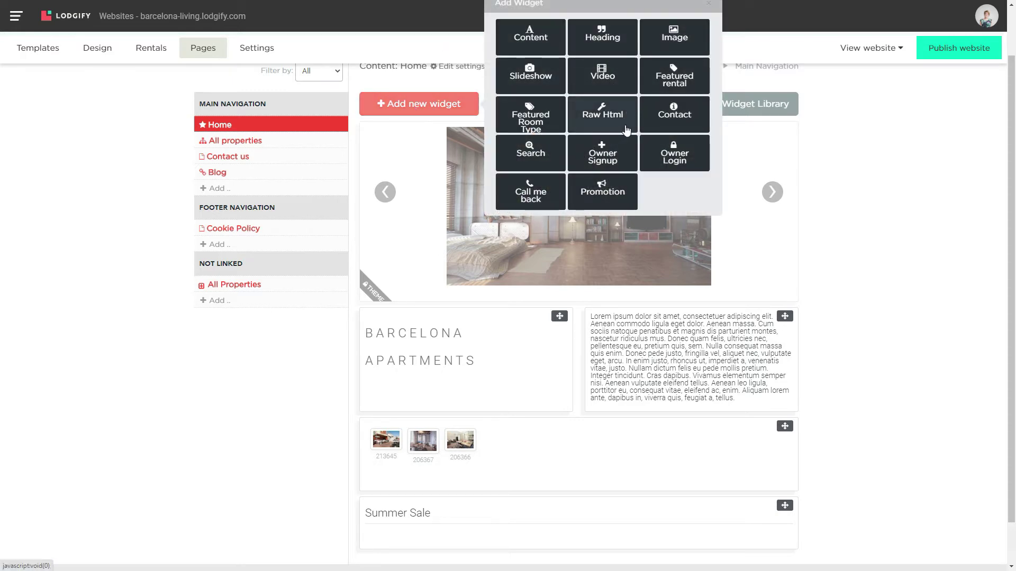
pyautogui.click(542, 154)
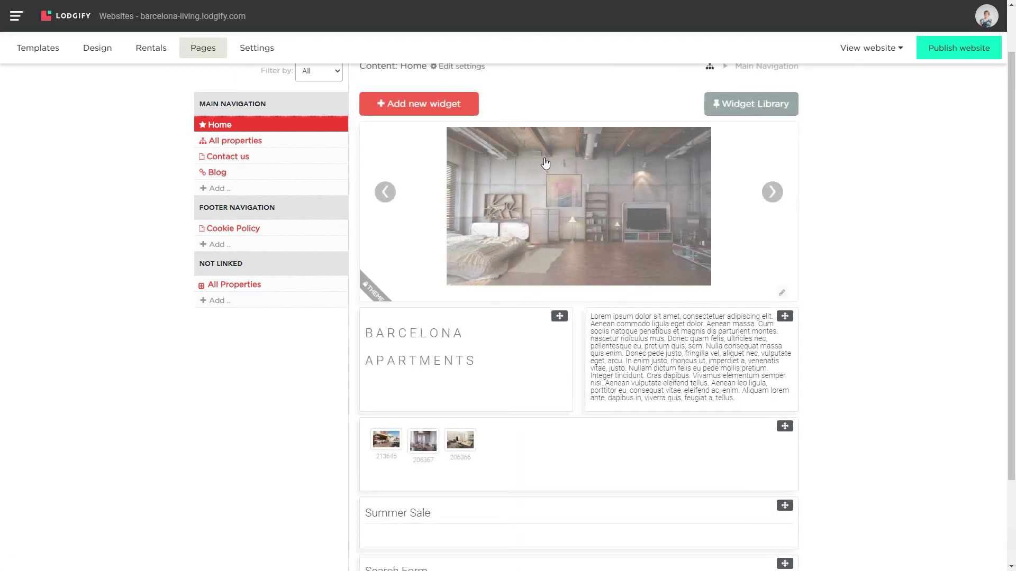
# Preview the website and examine the Home page's search bar, text, featured properties, Summer Sale promotion and search form.
pyautogui.scroll(-3, 656, 222)
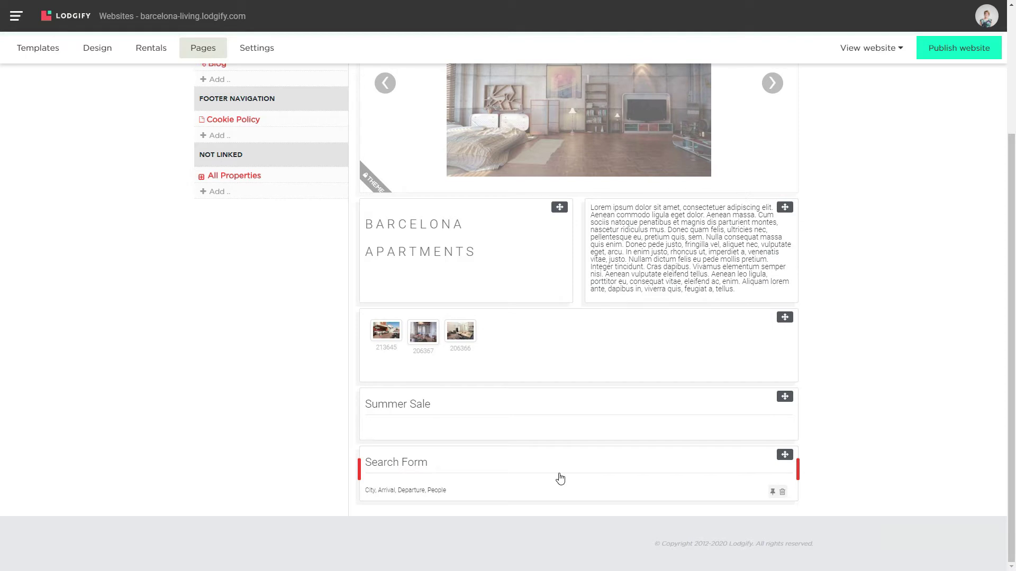
pyautogui.click(868, 47)
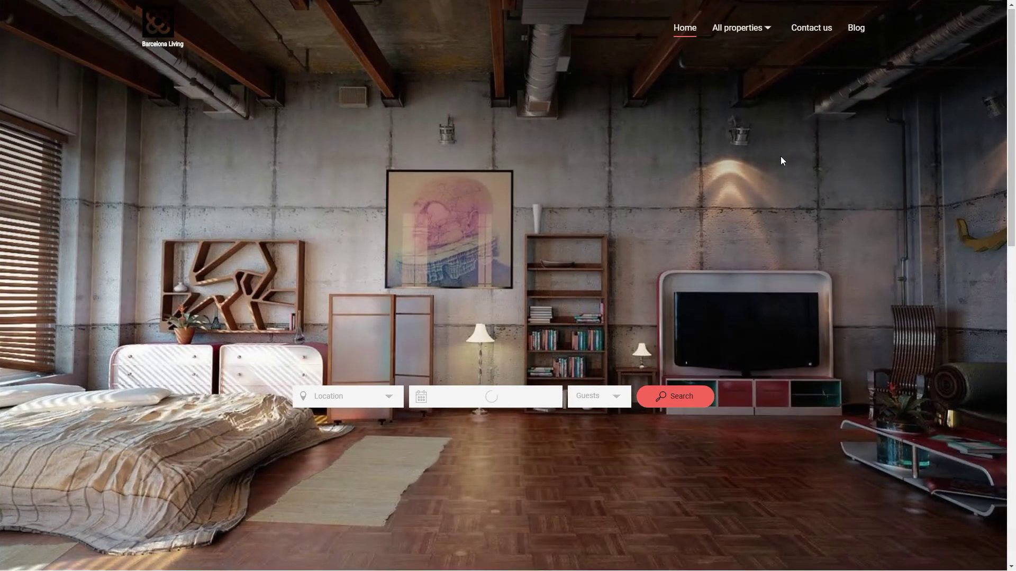
pyautogui.scroll(-5, 781, 158)
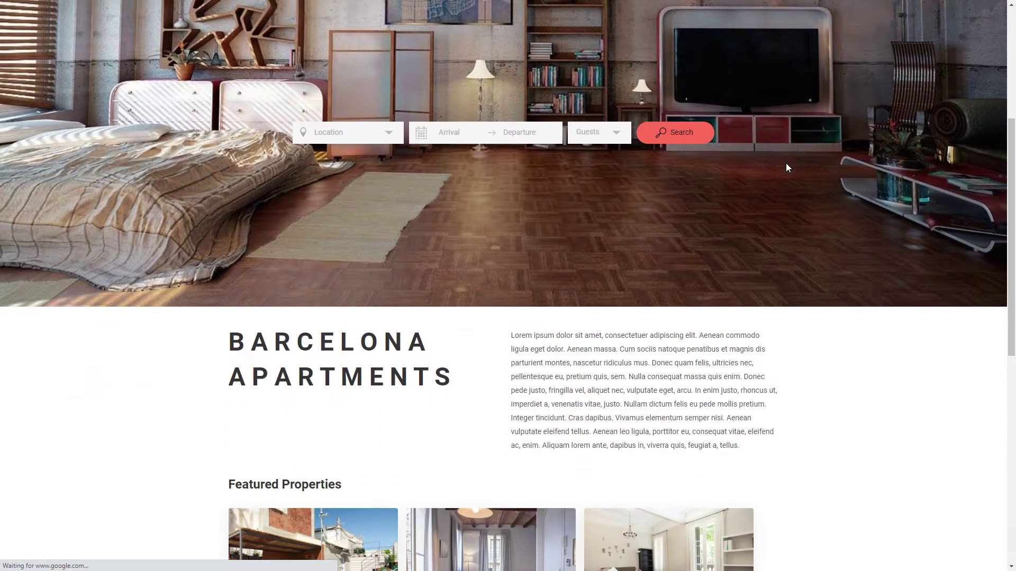
pyautogui.scroll(-2, 786, 165)
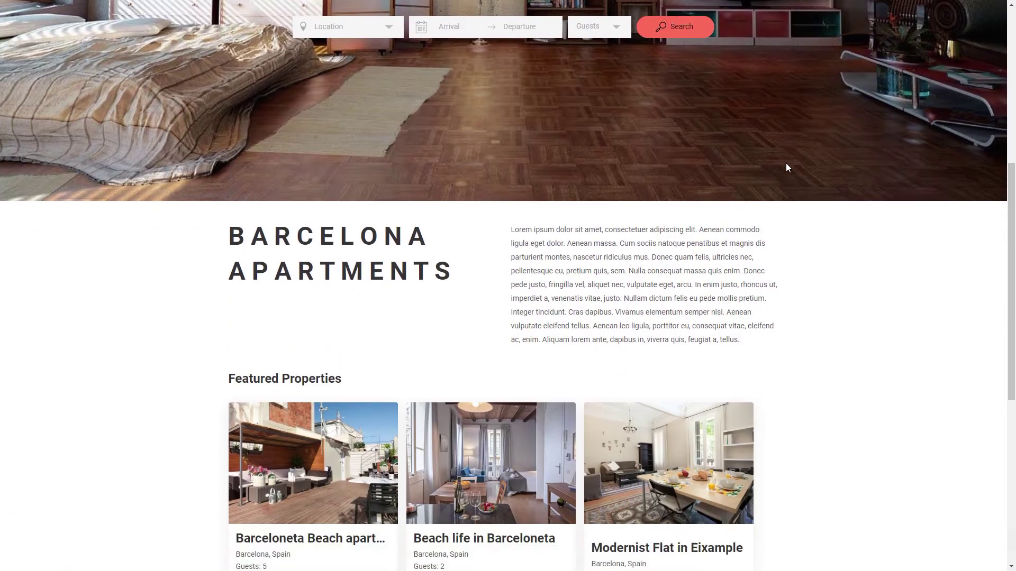
pyautogui.scroll(-2, 786, 164)
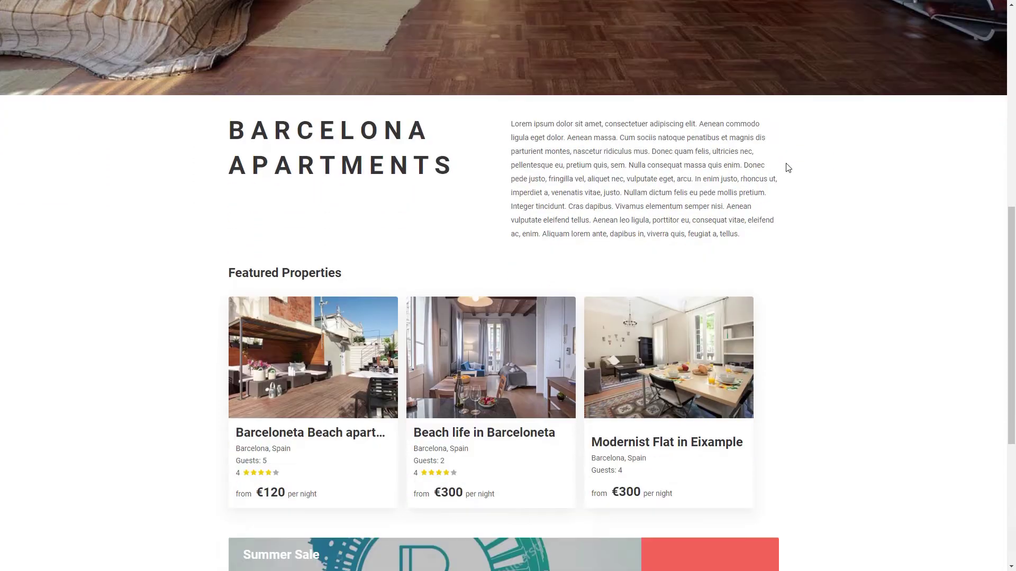
pyautogui.scroll(-2, 787, 168)
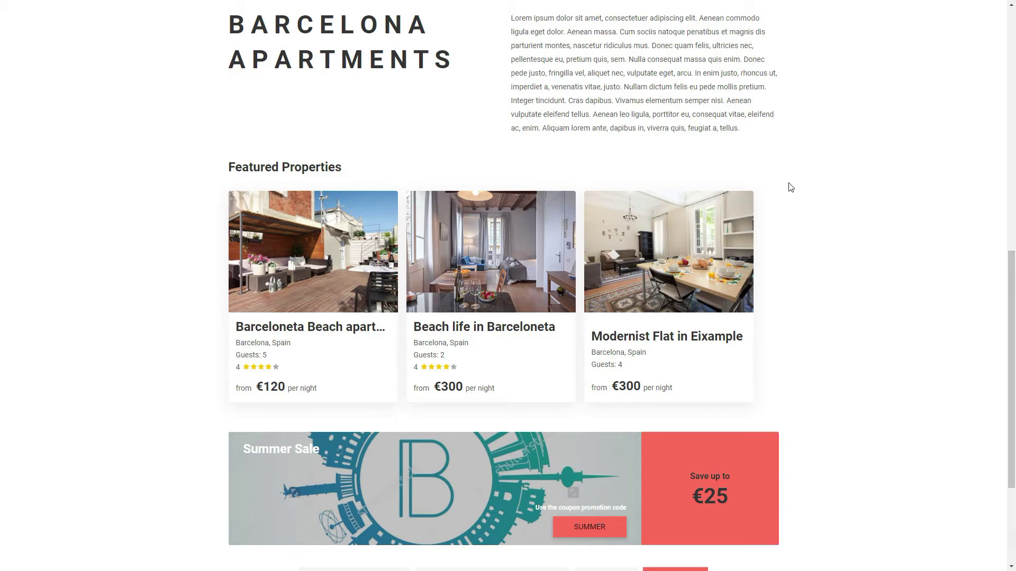
pyautogui.scroll(-3, 790, 187)
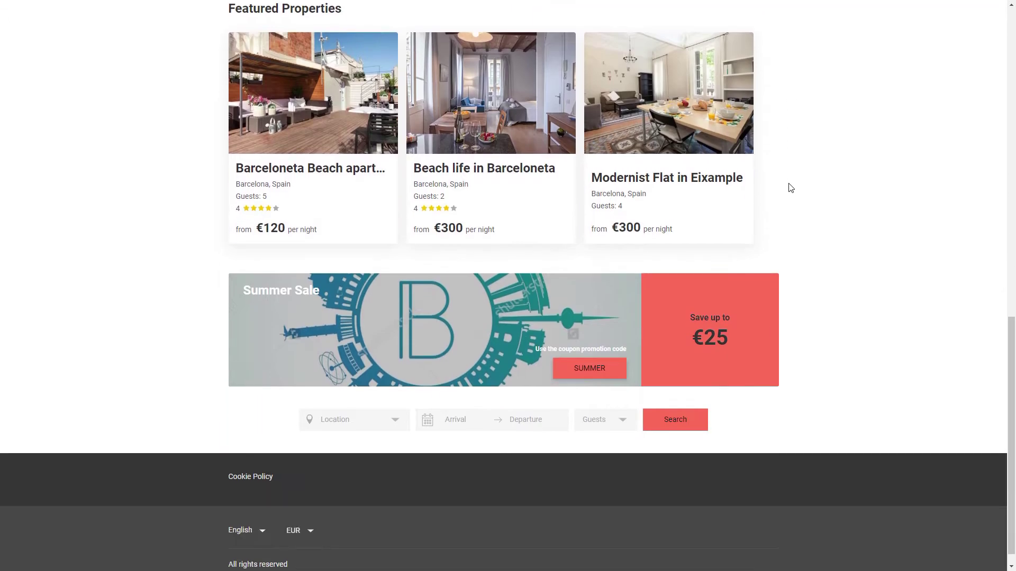
pyautogui.scroll(-1, 790, 189)
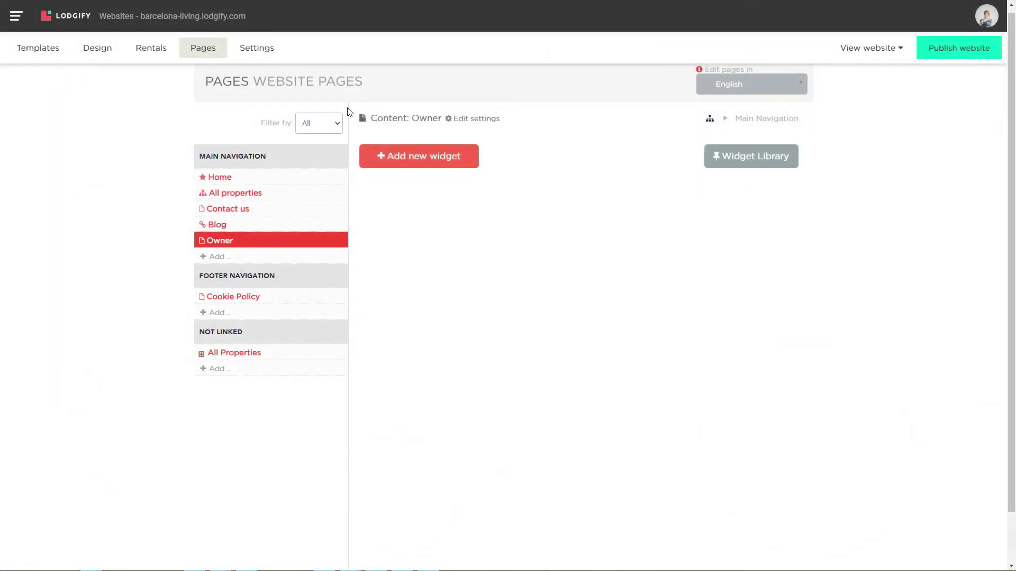
# Add a Big Heading widget reading "ARE YOU A PROPERTY OWNER?" to the Owner page and save it.
pyautogui.click(400, 157)
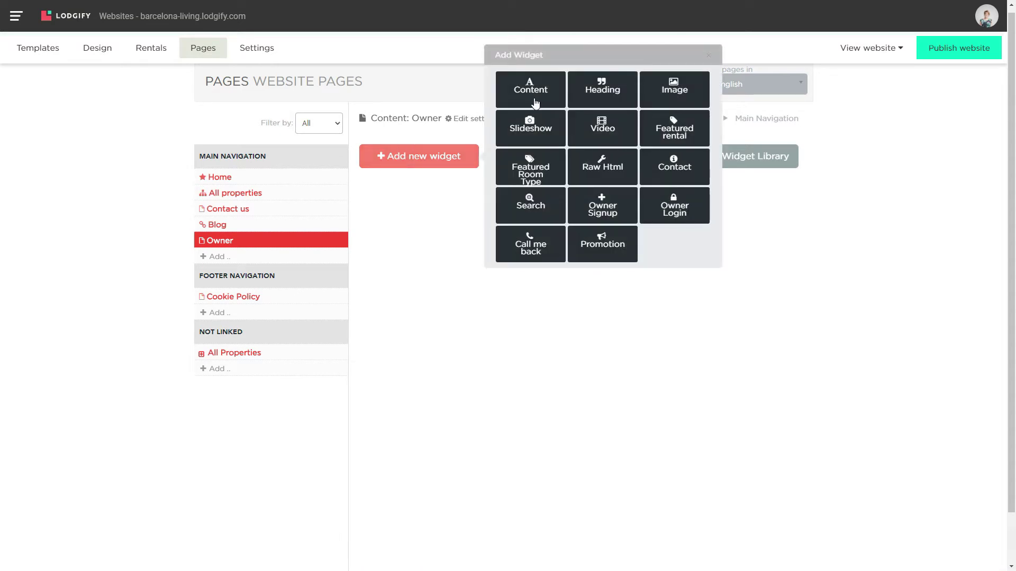
pyautogui.click(609, 92)
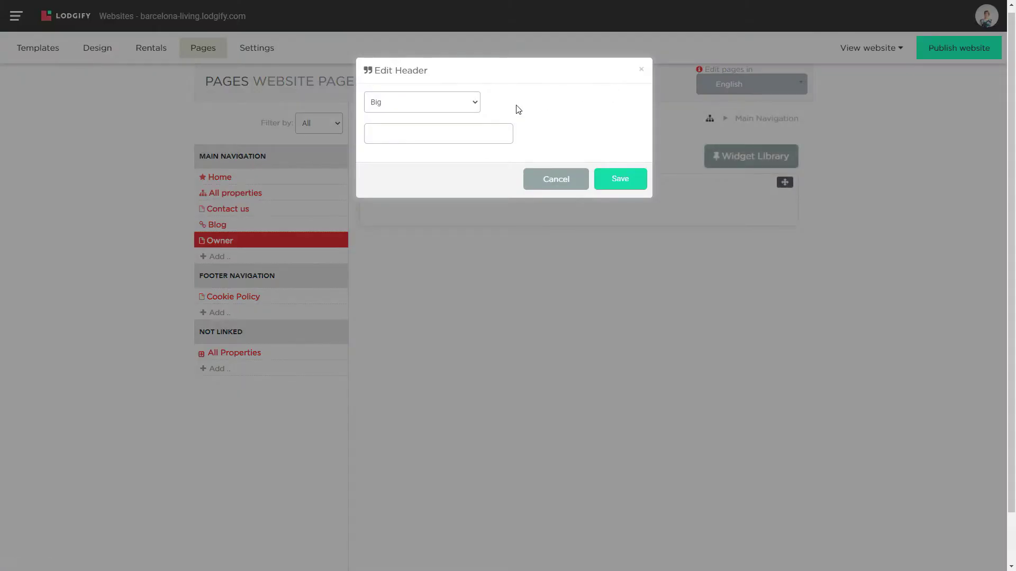
pyautogui.click(427, 127)
pyautogui.write('ARE YOU A PROPERTY OWNER?')
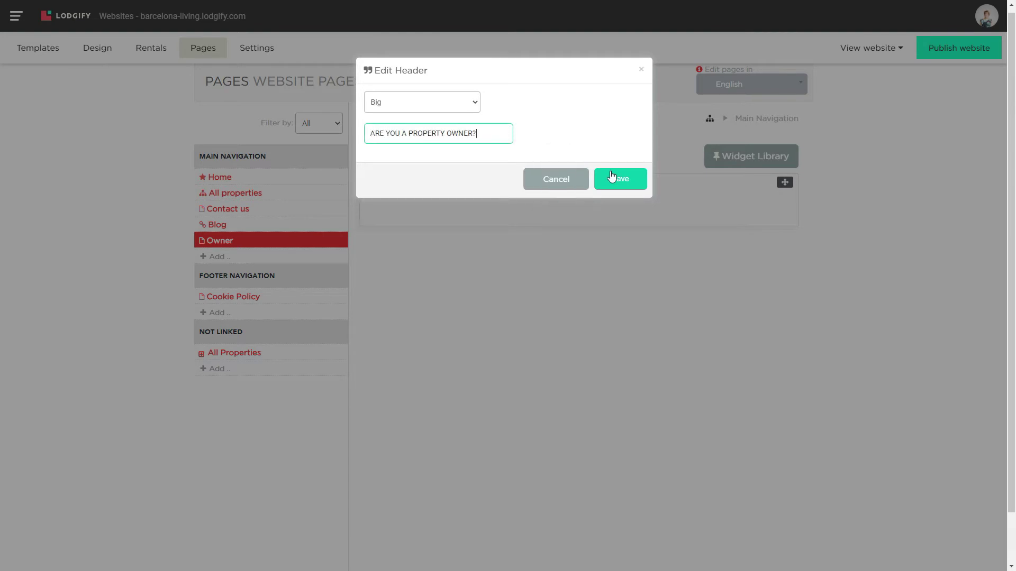
pyautogui.click(634, 181)
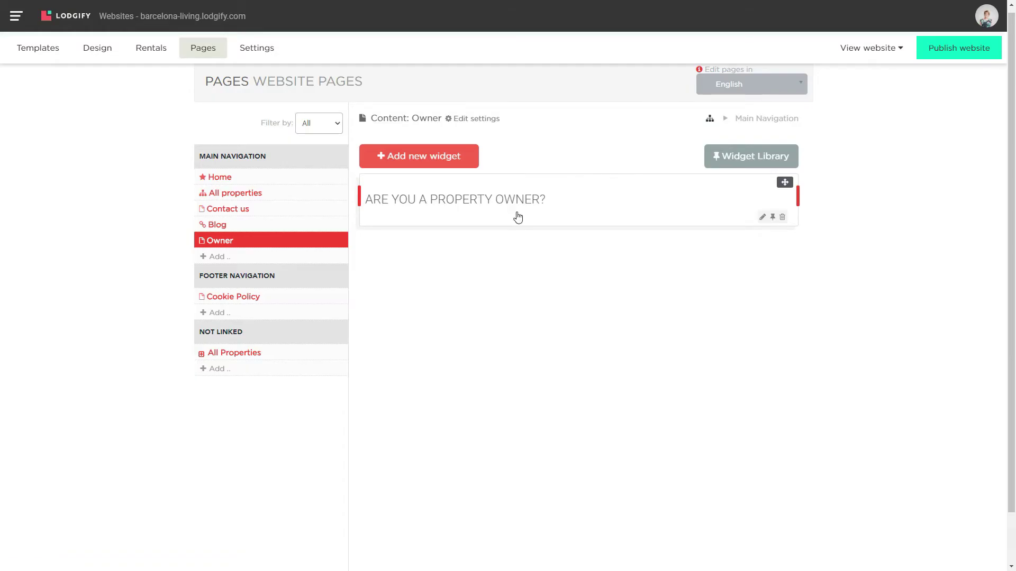
# Add an Owner Signup widget and an Owner Login widget to the Owner page.
pyautogui.click(439, 155)
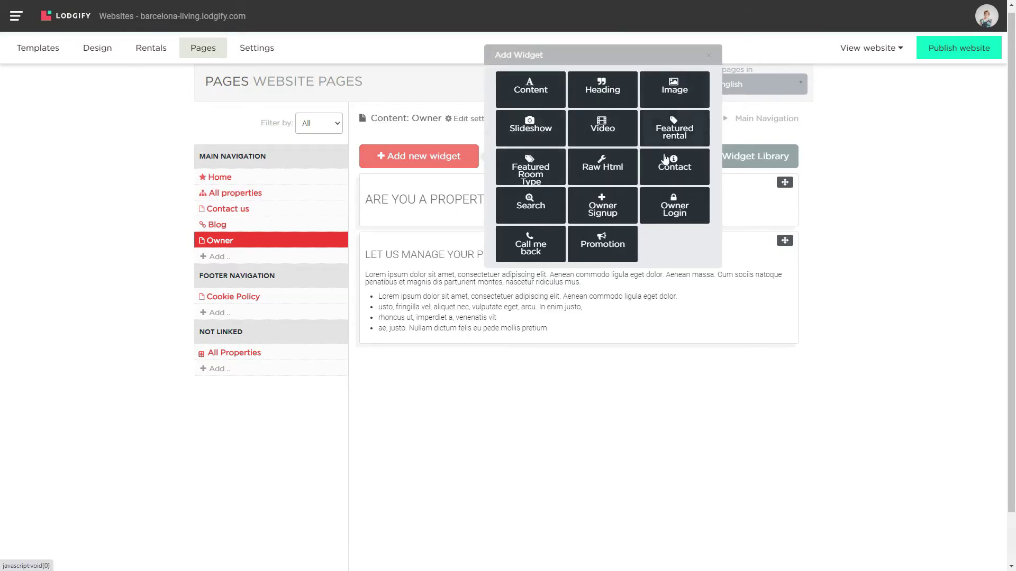
pyautogui.click(603, 207)
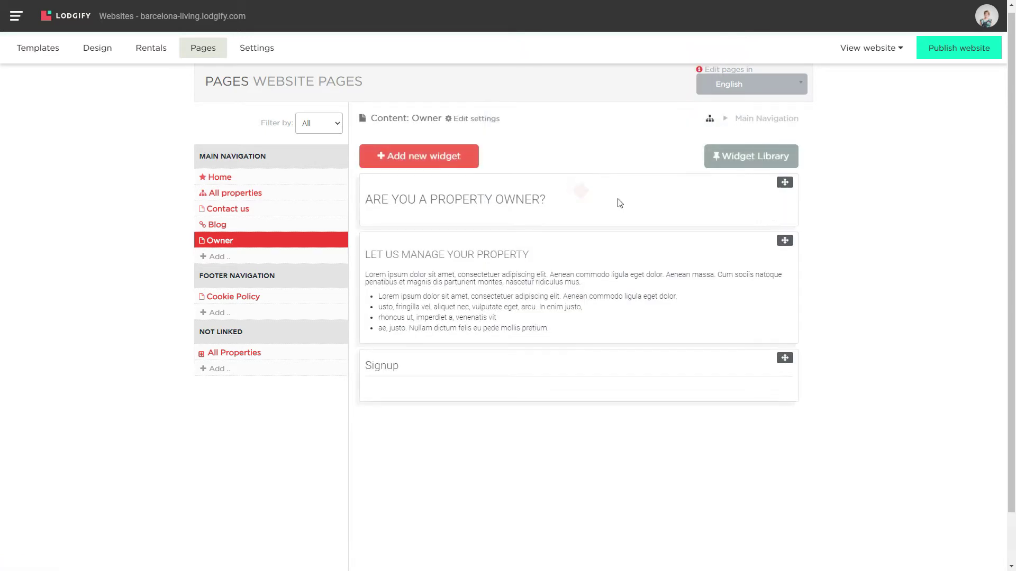
pyautogui.click(429, 157)
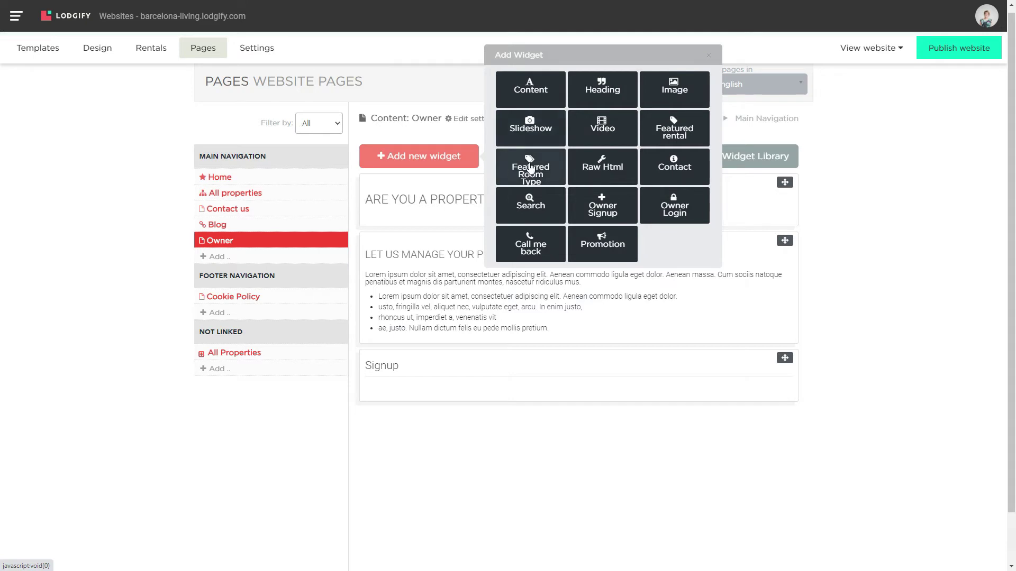
pyautogui.click(673, 205)
pyautogui.click(673, 205)
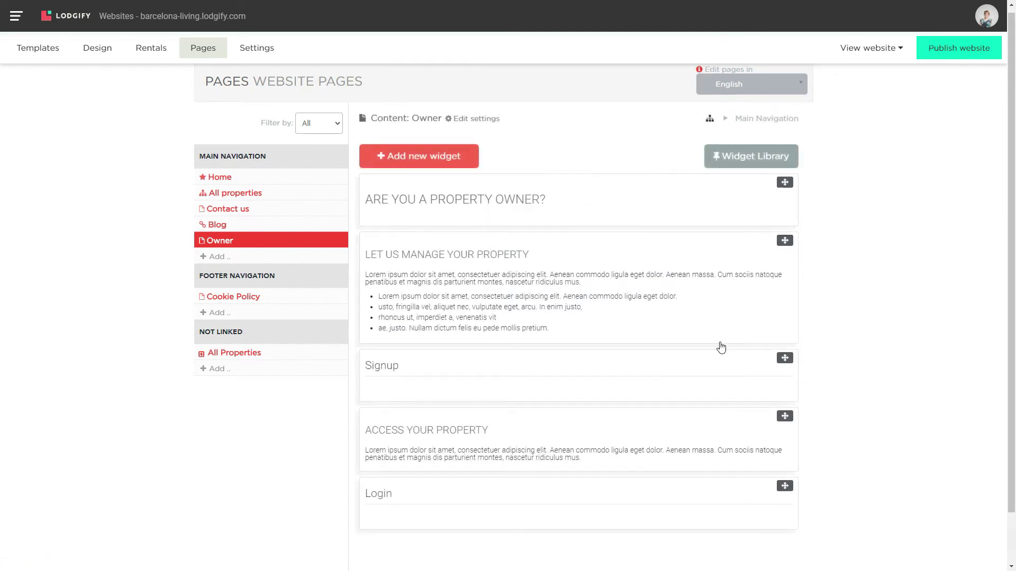
# Arrange the Owner page's two text blocks, Signup and Login widgets at half width in pairs, with Login before "ACCESS YOUR PROPERTY".
pyautogui.moveTo(798, 288); pyautogui.dragTo(573, 302)
pyautogui.moveTo(795, 406); pyautogui.dragTo(571, 406)
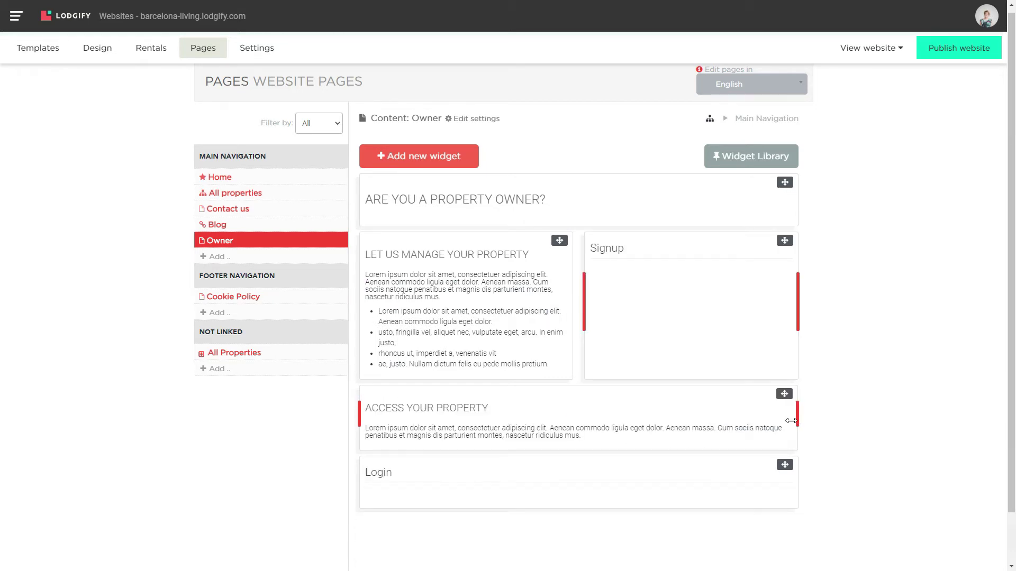
pyautogui.moveTo(795, 428); pyautogui.dragTo(565, 435)
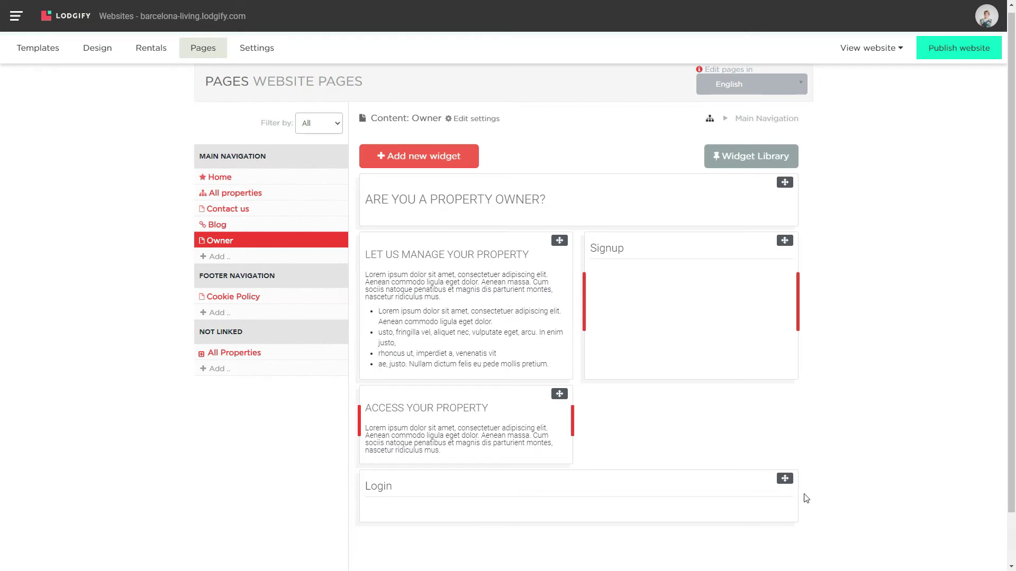
pyautogui.moveTo(777, 512); pyautogui.dragTo(561, 511)
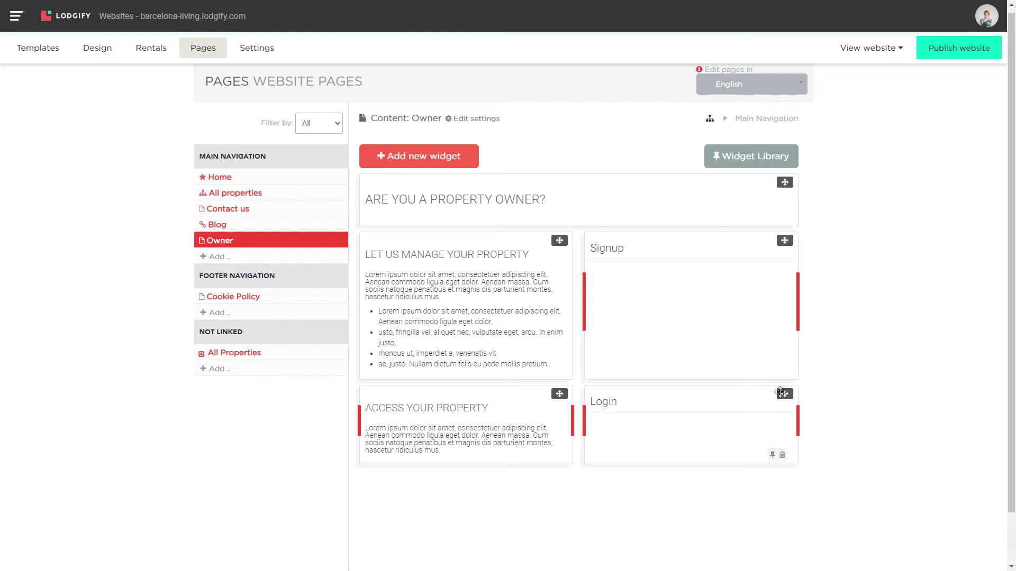
pyautogui.moveTo(783, 393); pyautogui.dragTo(344, 403)
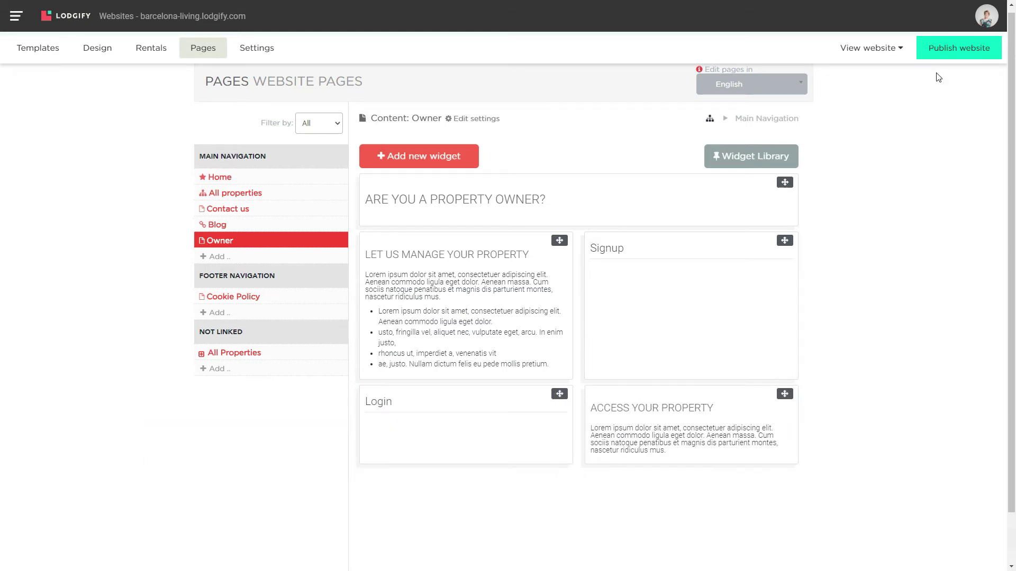
# Open the preview version of the website and check the Owner page's layout down to the footer.
pyautogui.click(876, 51)
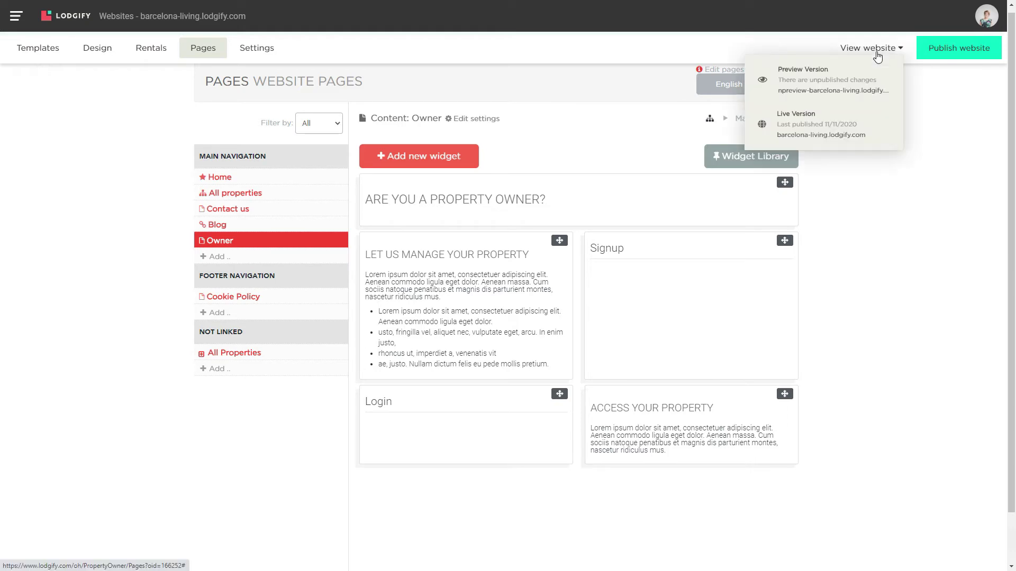
pyautogui.click(816, 91)
pyautogui.scroll(-10, 930, 362)
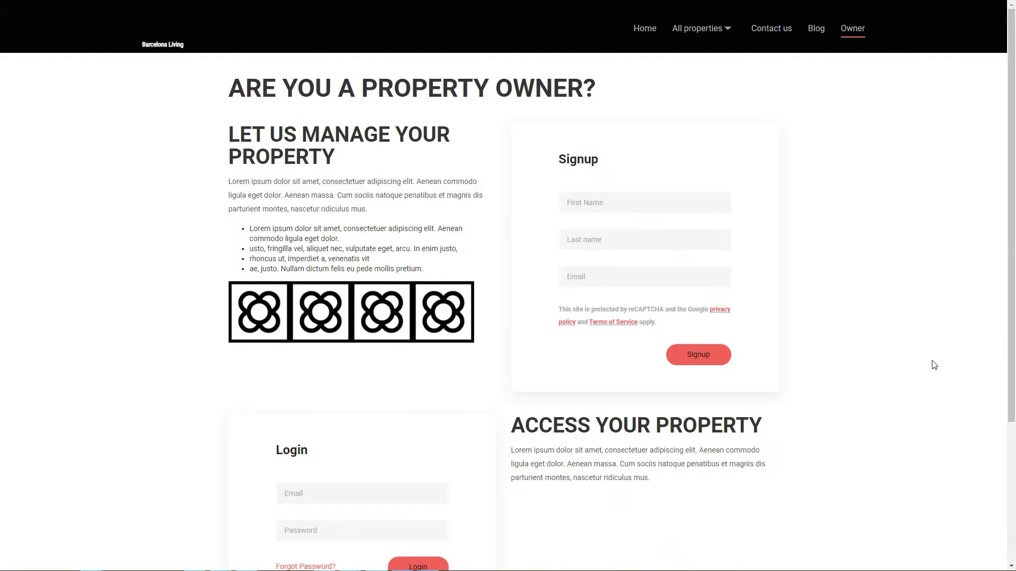
pyautogui.scroll(-2, 937, 372)
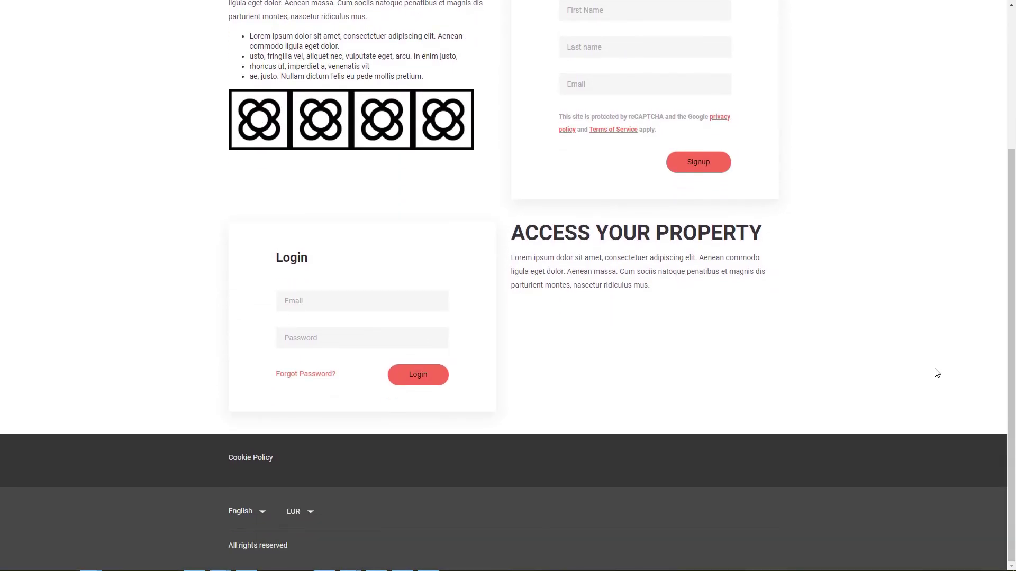
pyautogui.scroll(4, 937, 374)
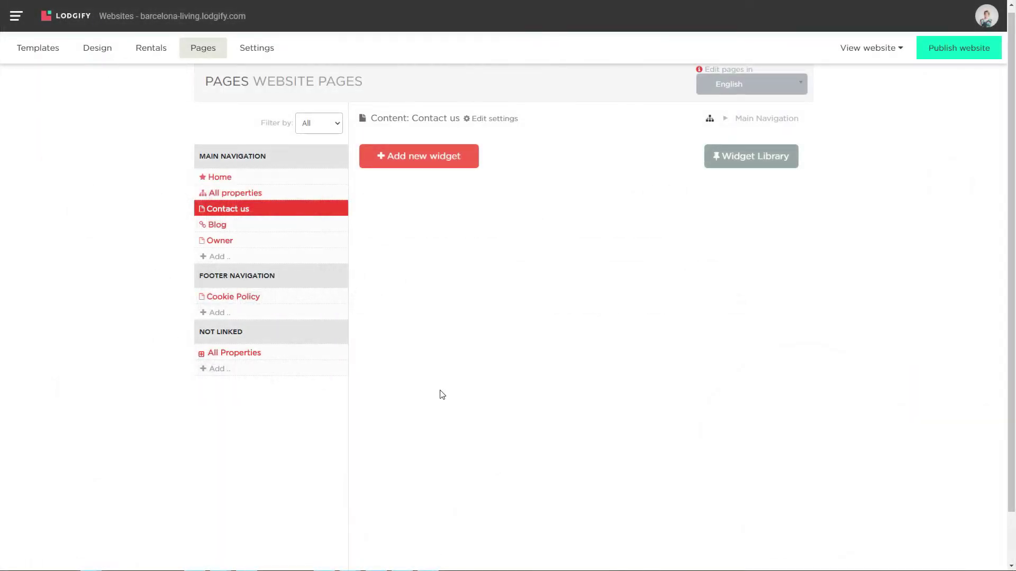
# Add a Contact widget and a Call me back widget to the Contact us page.
pyautogui.click(434, 158)
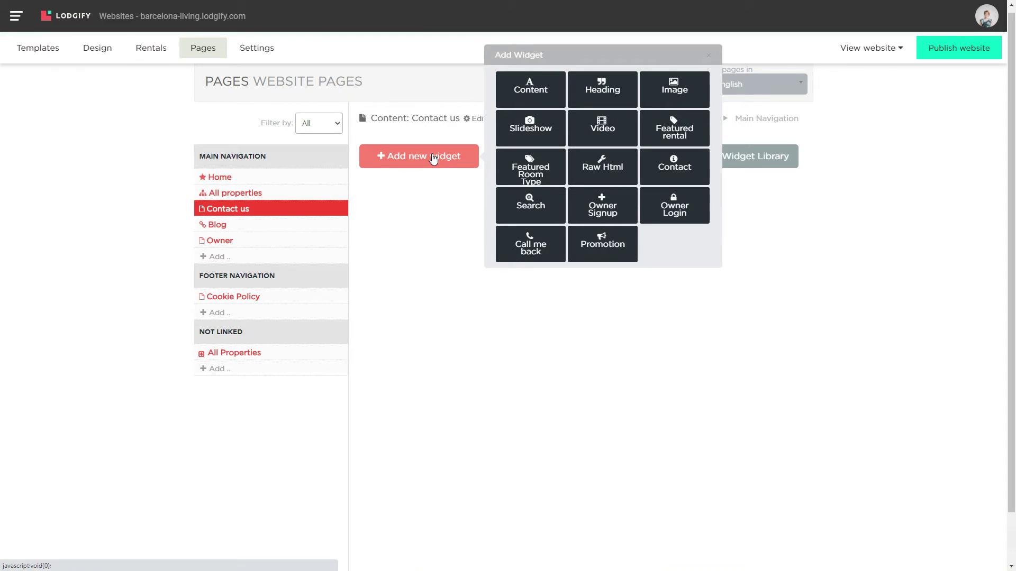
pyautogui.click(683, 173)
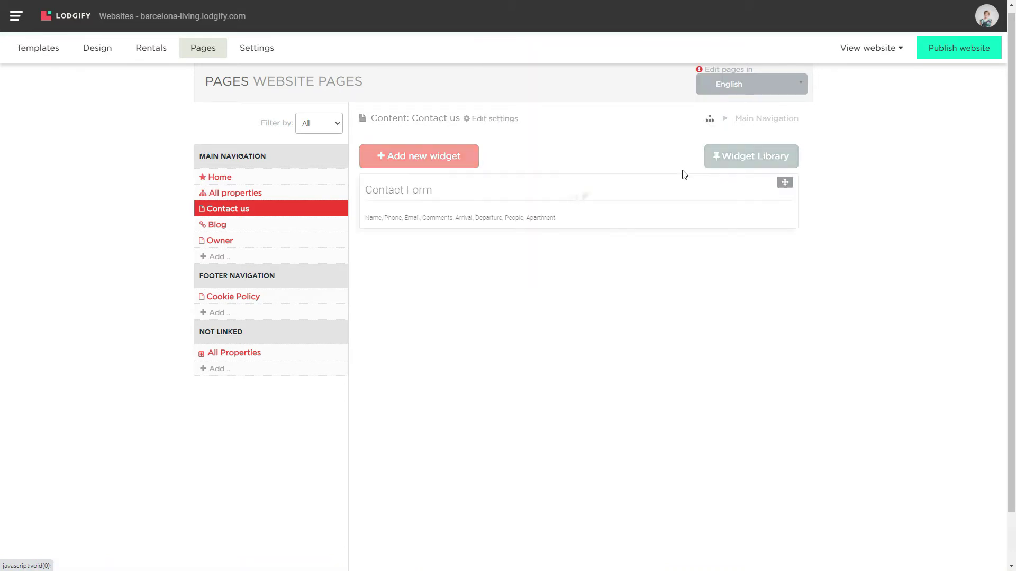
pyautogui.click(431, 165)
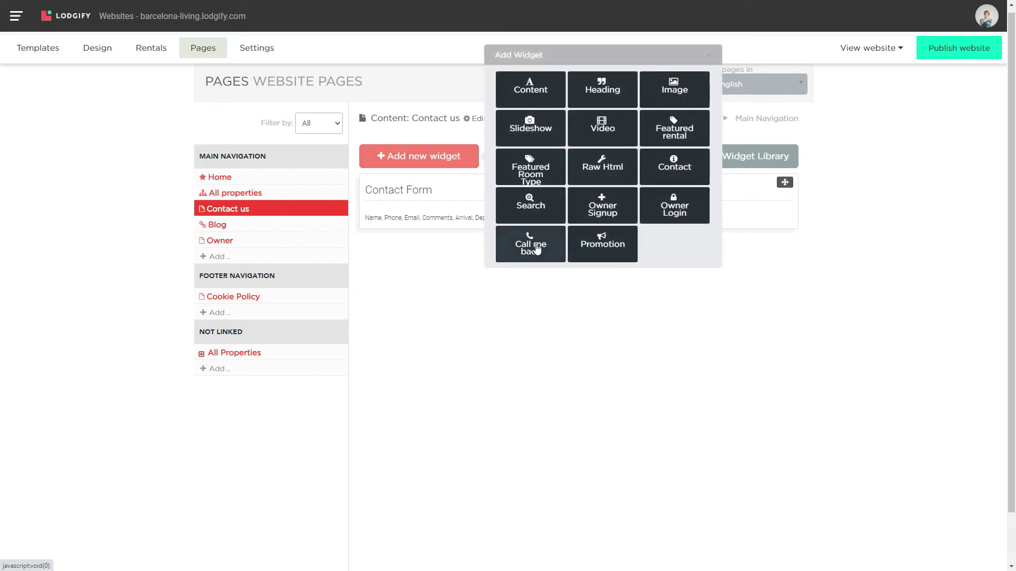
pyautogui.click(531, 245)
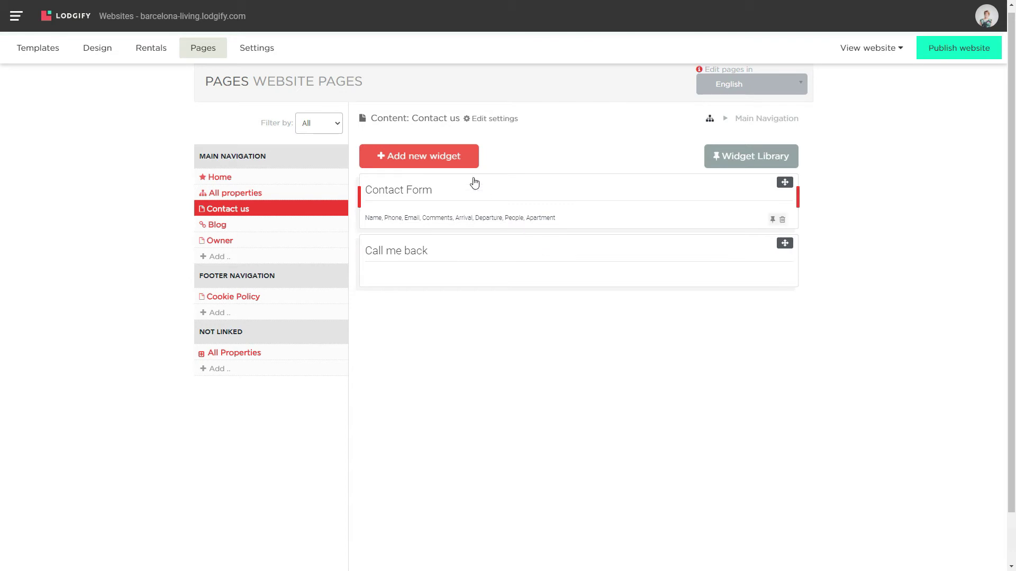
# Add a Raw Html widget to the Contact us page and copy the Barcelona living chat widget's code from tawk.to.
pyautogui.click(458, 165)
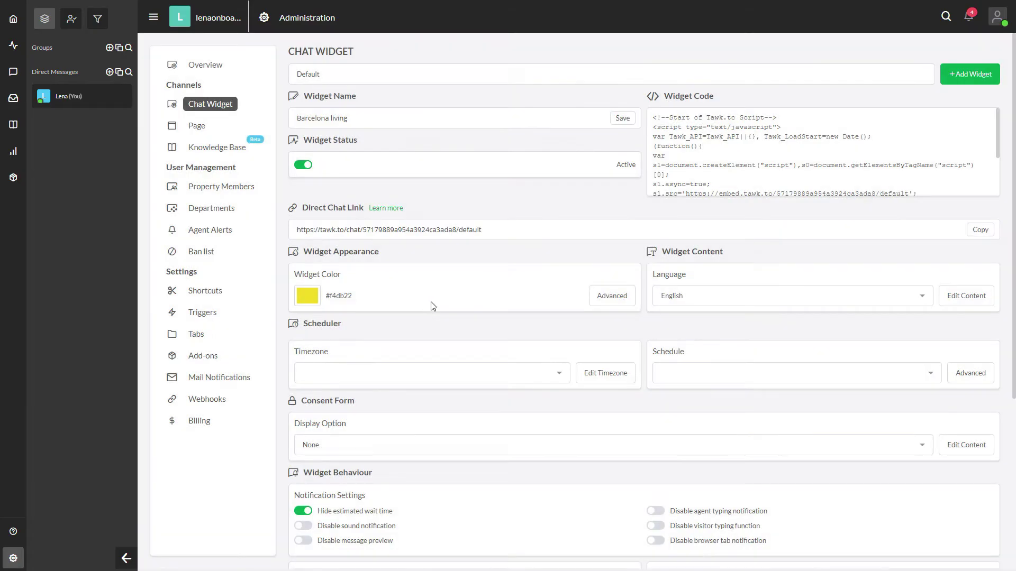
pyautogui.moveTo(738, 138)
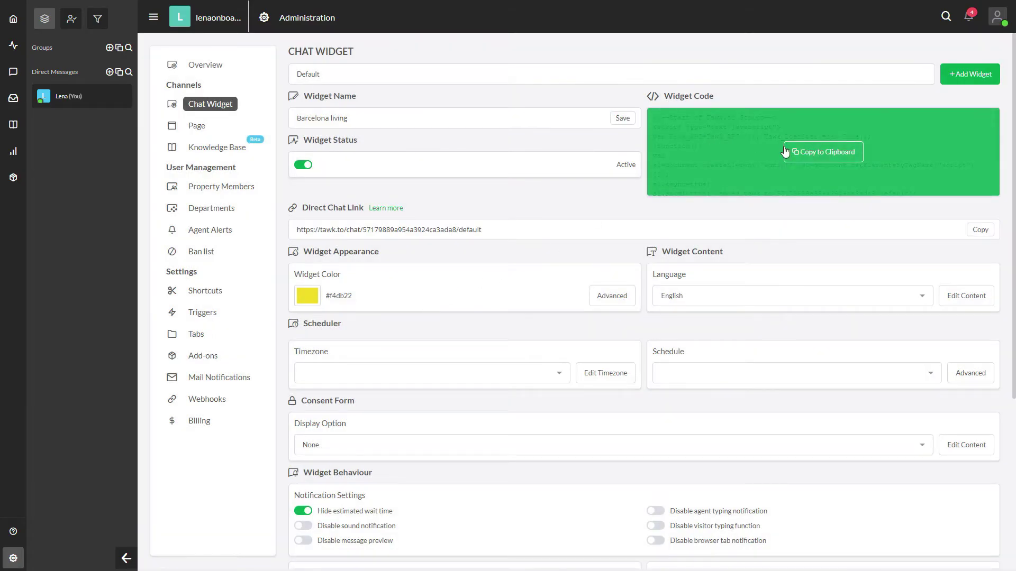
pyautogui.click(823, 154)
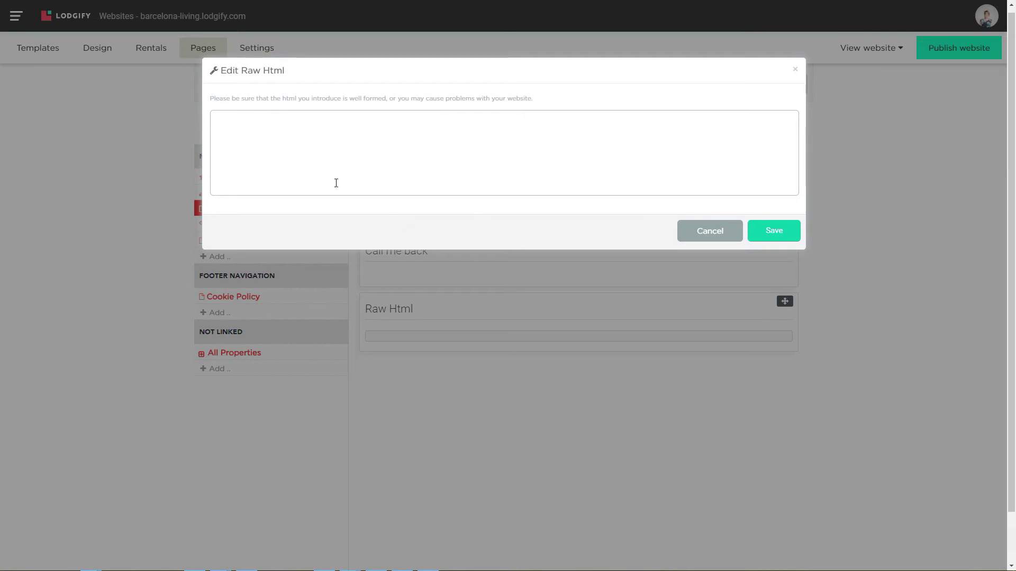
# Paste the Tawk.to script into the Contact us page's Raw Html widget and save it.
pyautogui.rightClick(295, 119)
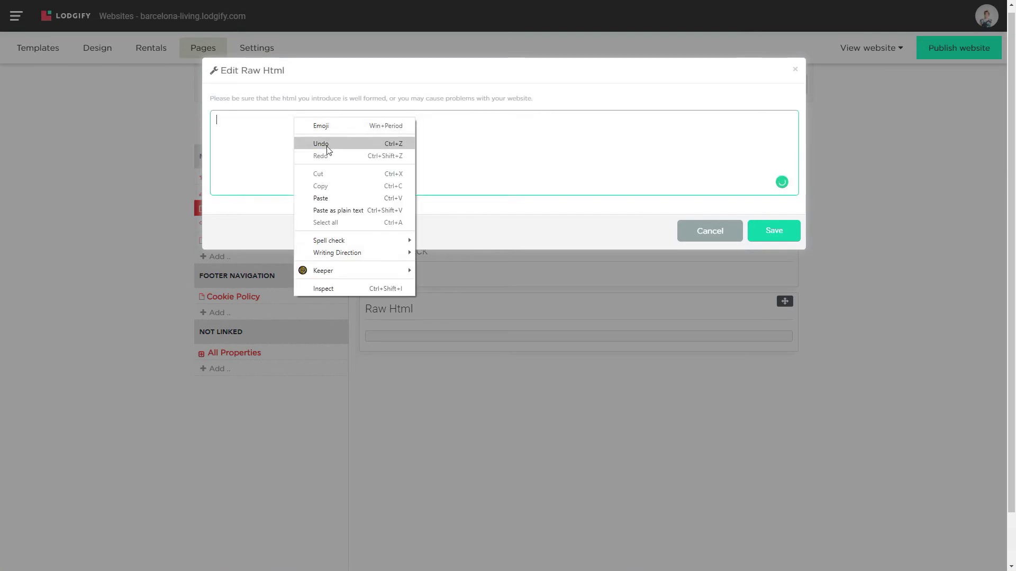
pyautogui.click(320, 198)
pyautogui.scroll(3, 378, 138)
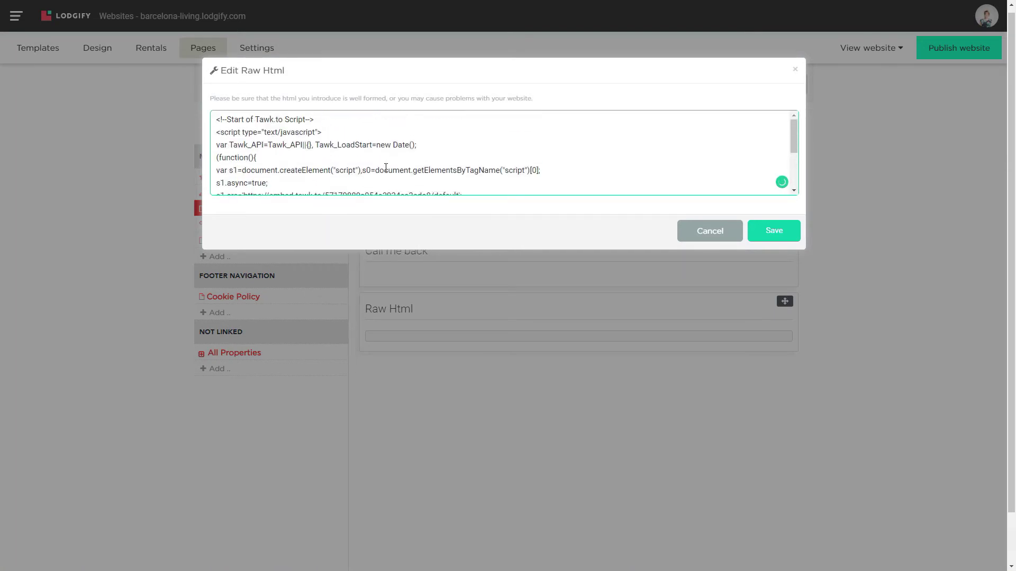
pyautogui.click(765, 229)
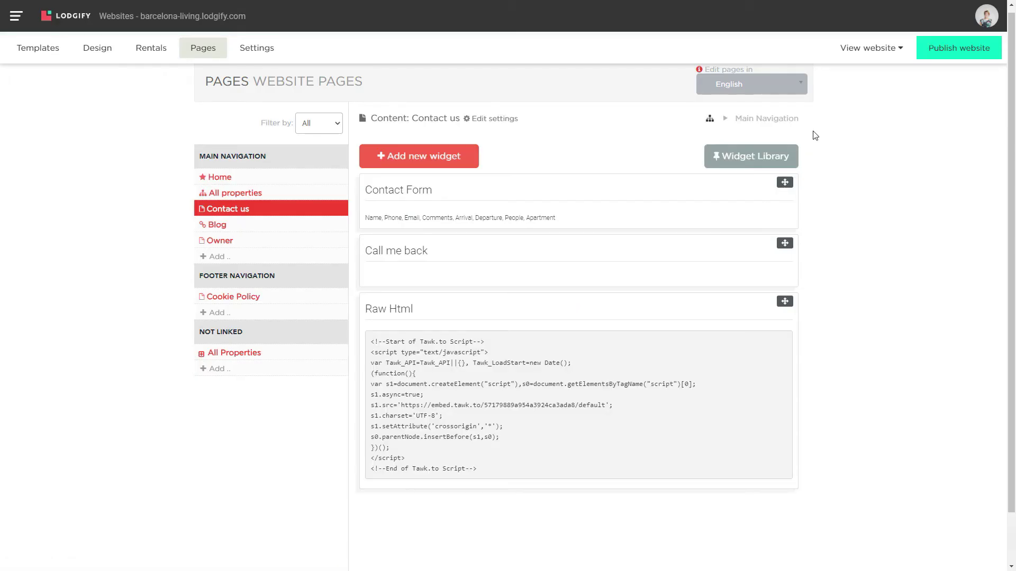
# Open the preview version of the website and check the Contact us page's forms down to the footer.
pyautogui.click(864, 48)
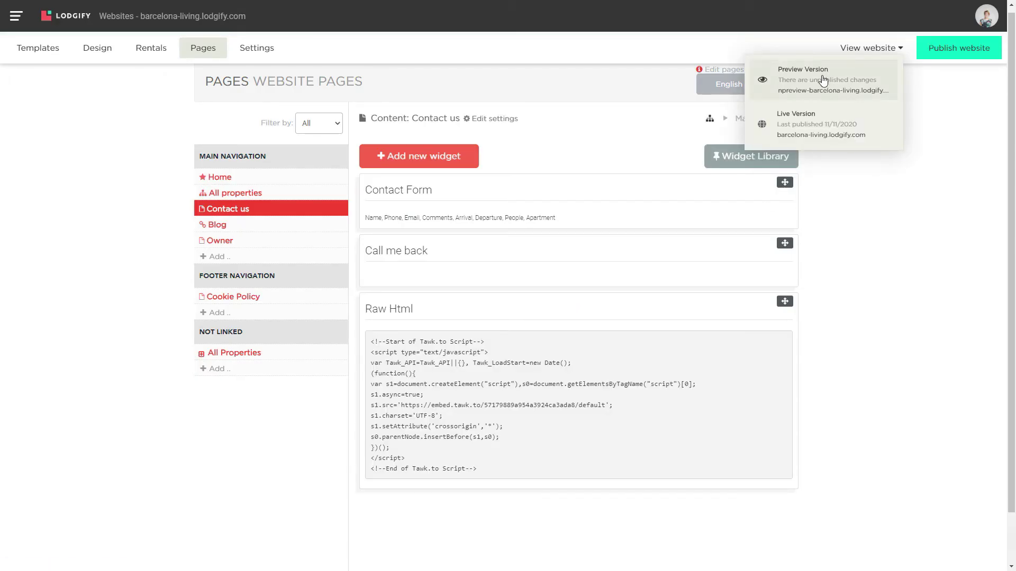
pyautogui.click(823, 79)
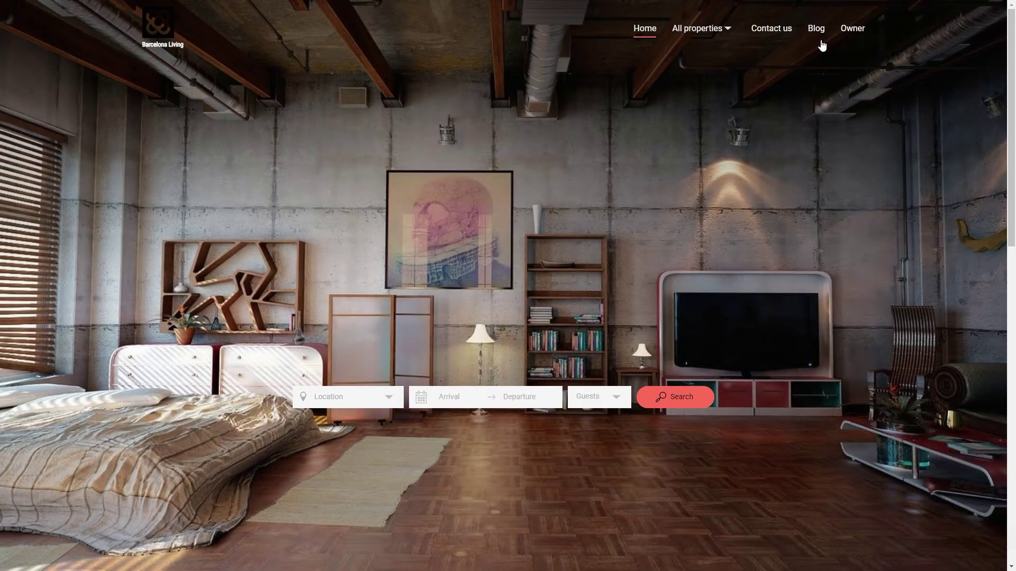
pyautogui.click(781, 33)
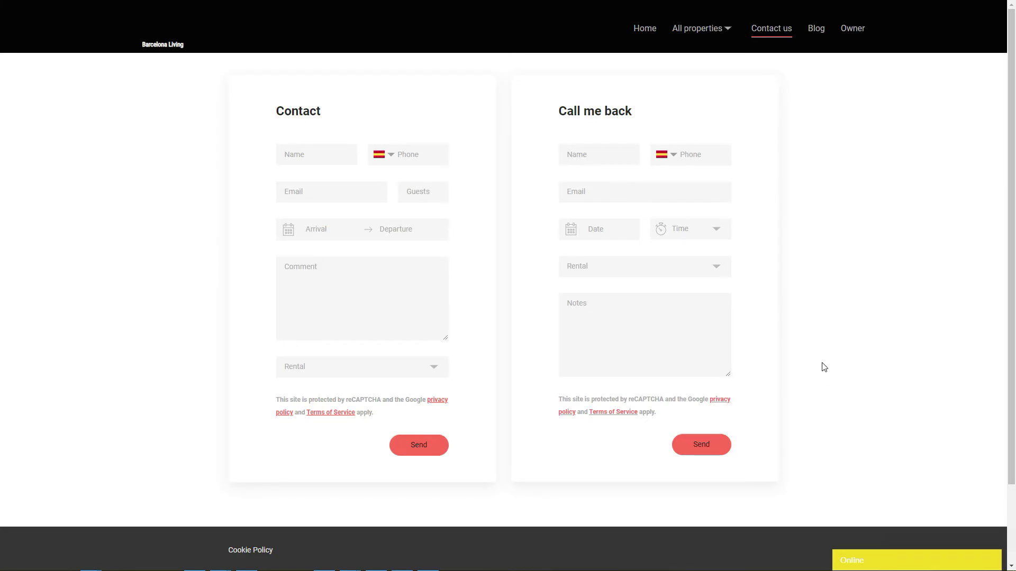
pyautogui.scroll(-2, 824, 367)
pyautogui.scroll(2, 824, 367)
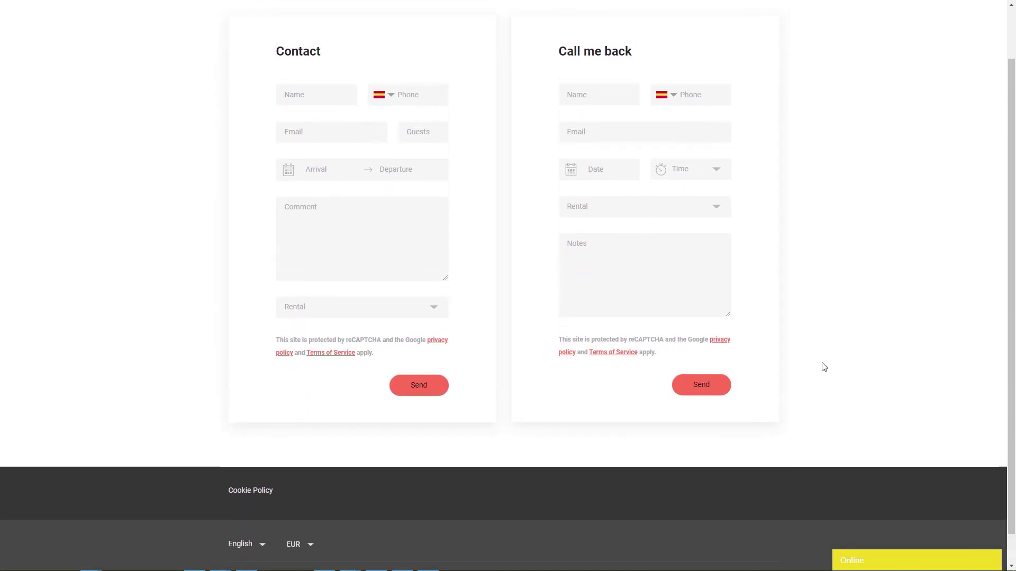
# Test the live chat on the previewed Contact us page by sending the message "Hello", and close the chat.
pyautogui.click(868, 567)
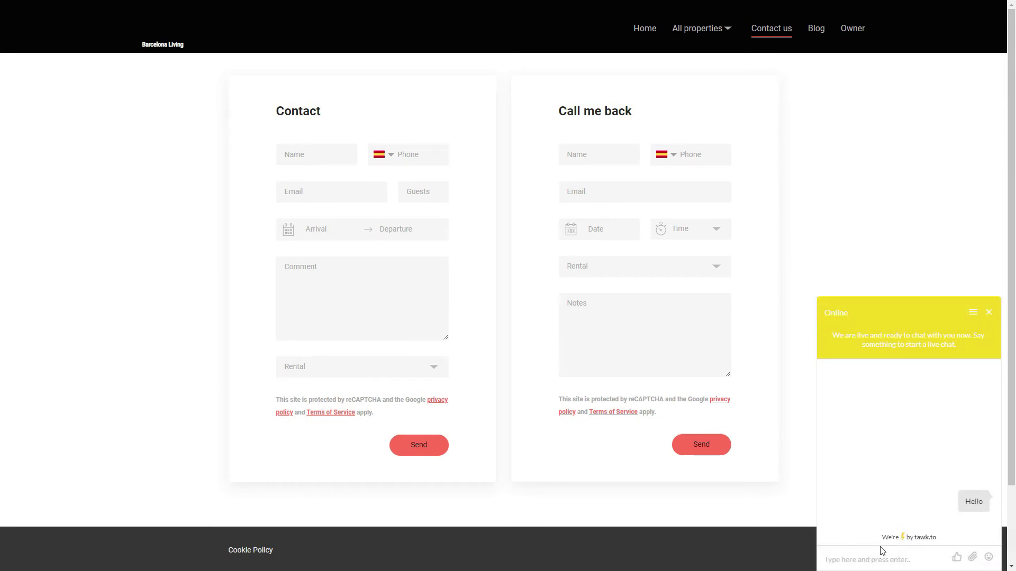
pyautogui.write('Hello')
pyautogui.press('Return')
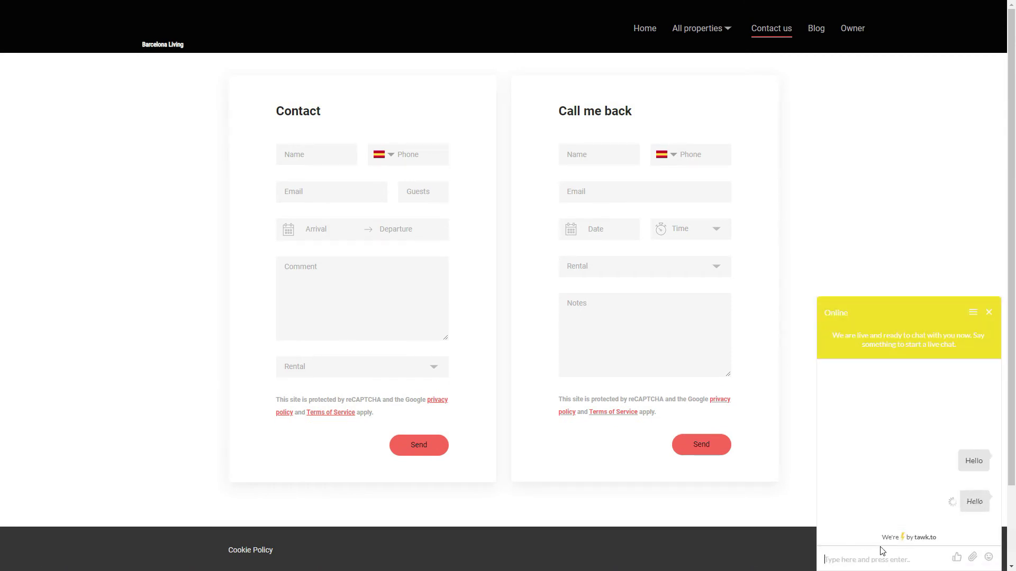
pyautogui.click(990, 314)
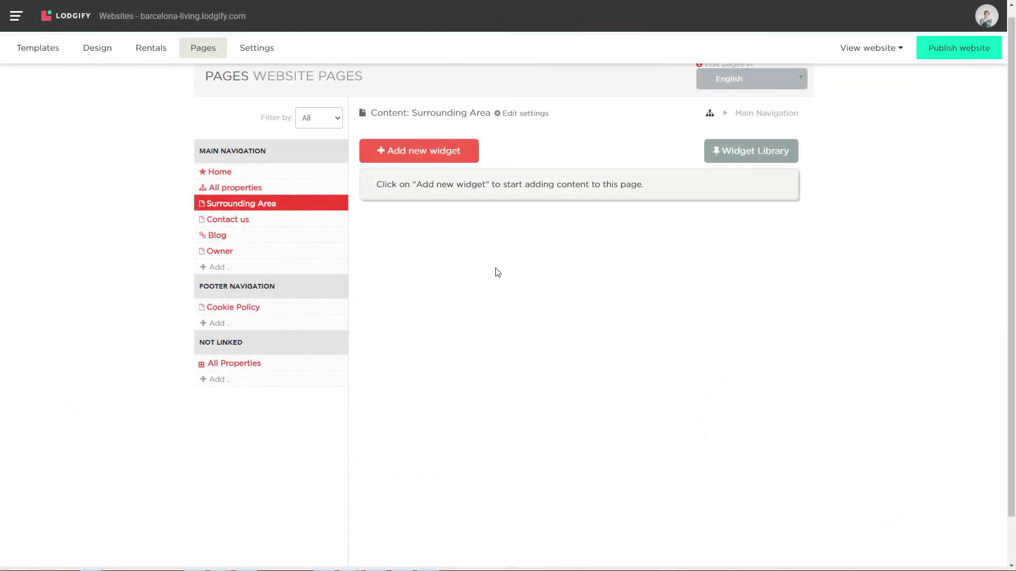
# Add a Slideshow widget to the Surrounding Area page and upload the nine Catalonia landscape and town photos from the Website pictures folder.
pyautogui.click(416, 159)
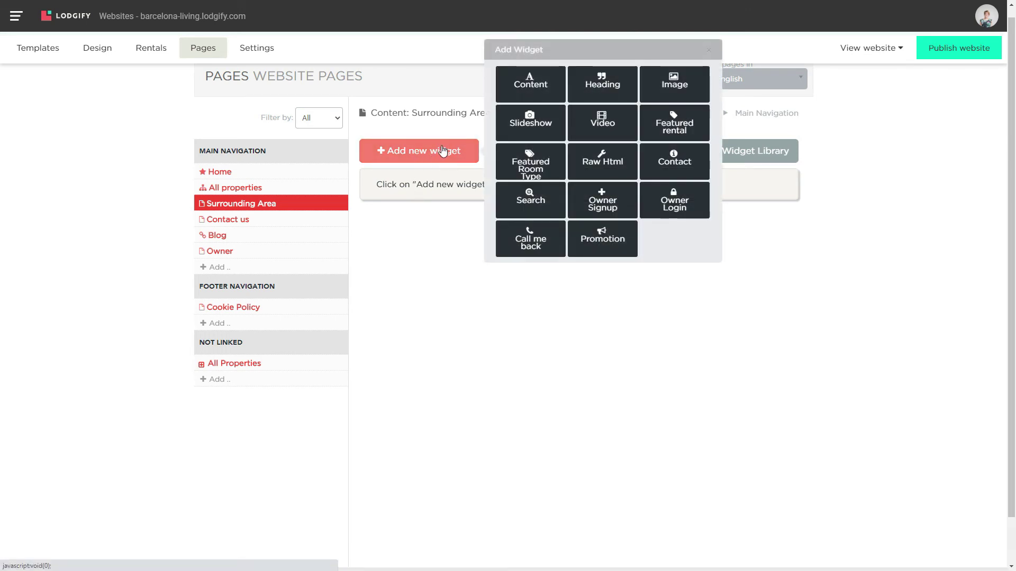
pyautogui.click(531, 120)
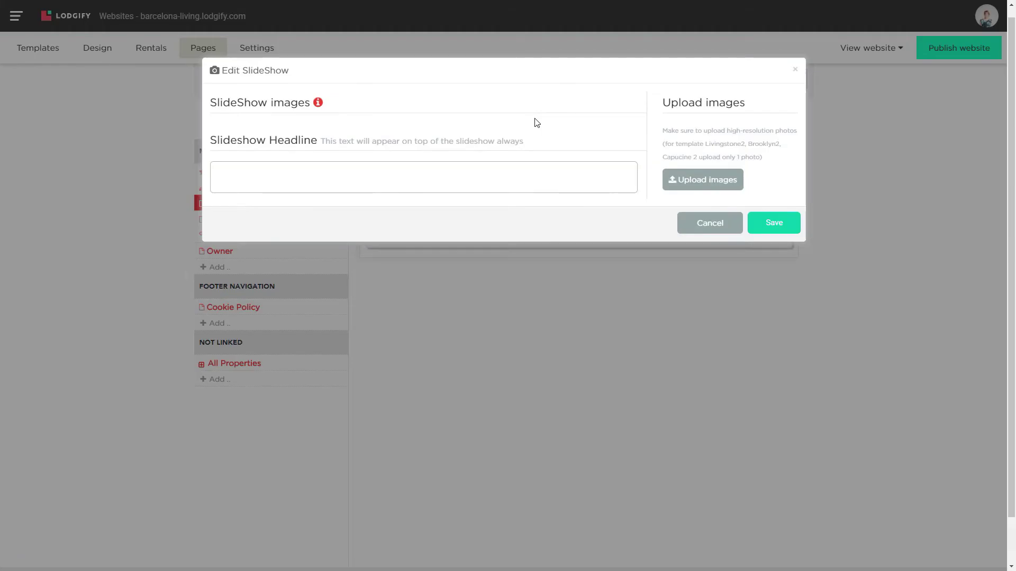
pyautogui.click(672, 187)
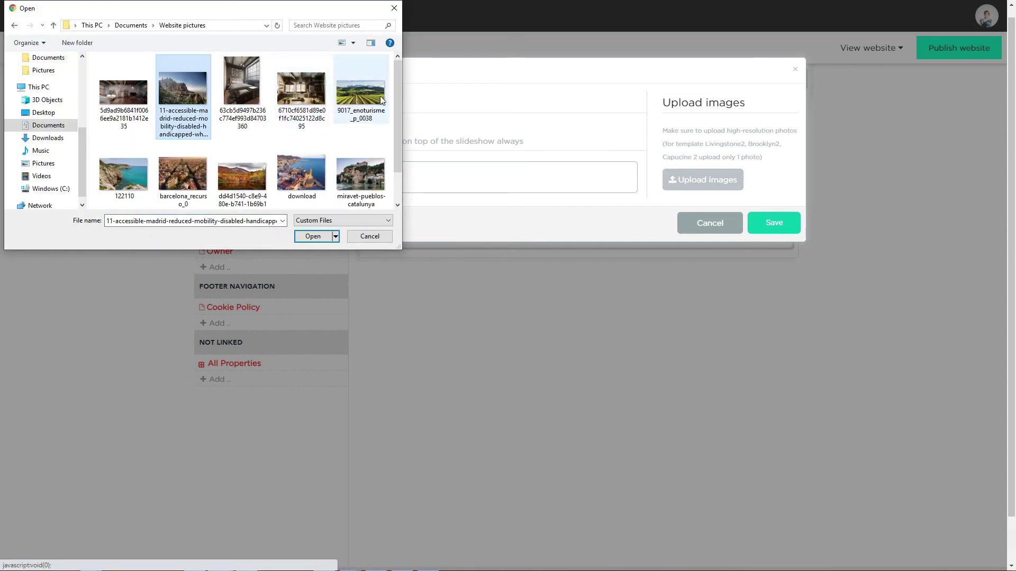
pyautogui.keyDown('ctrl'); pyautogui.click(373, 96); pyautogui.keyUp('ctrl')
pyautogui.keyDown('ctrl'); pyautogui.click(123, 175); pyautogui.keyUp('ctrl')
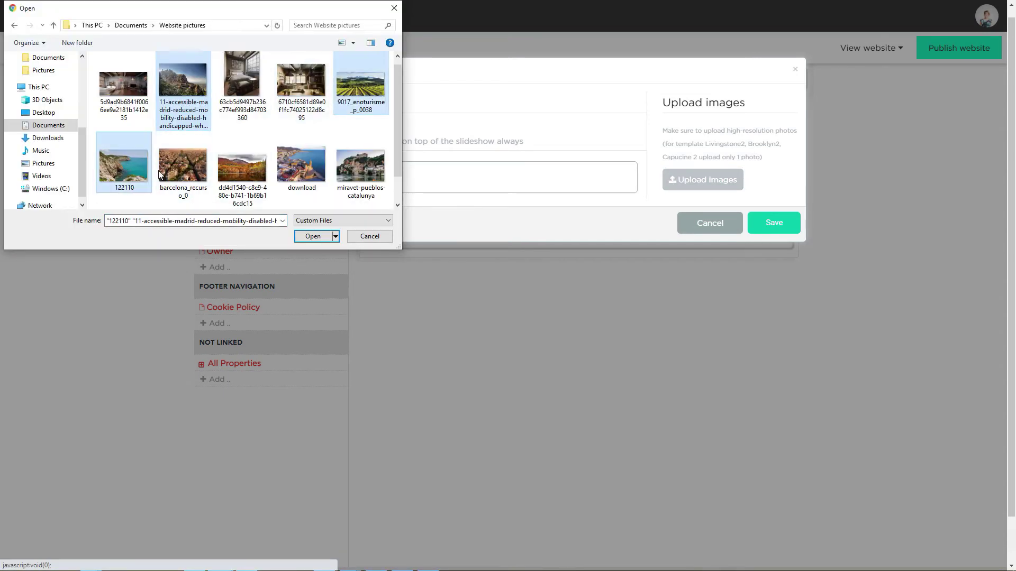
pyautogui.keyDown('ctrl'); pyautogui.click(195, 170); pyautogui.keyUp('ctrl')
pyautogui.keyDown('ctrl'); pyautogui.click(277, 168); pyautogui.keyUp('ctrl')
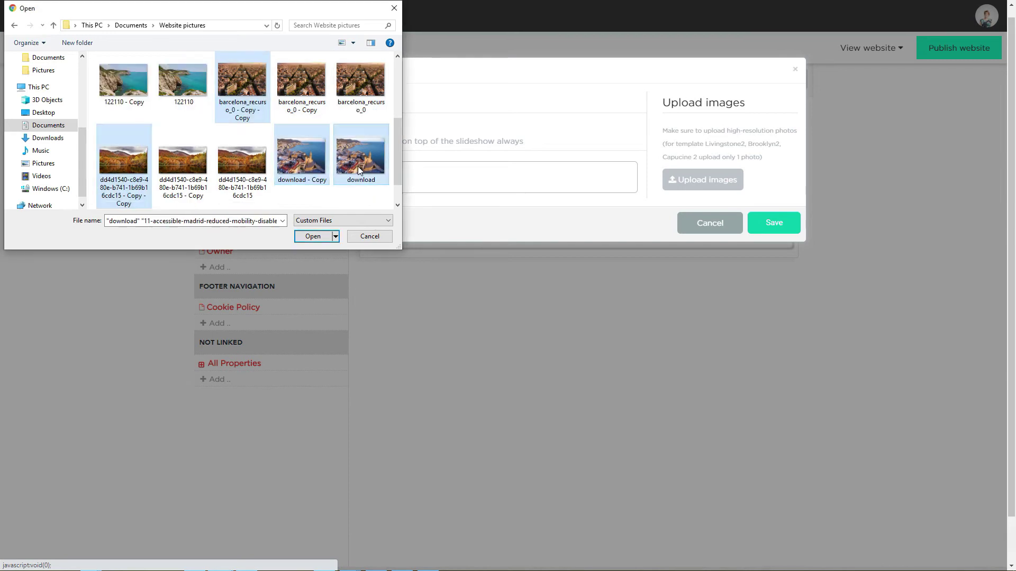
pyautogui.scroll(-1, 310, 197)
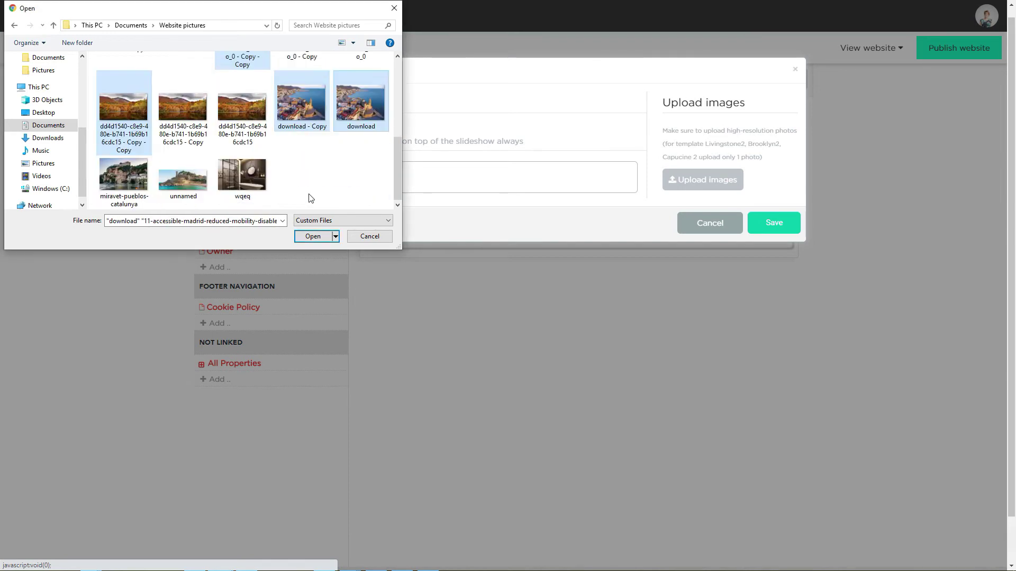
pyautogui.keyDown('ctrl'); pyautogui.click(185, 179); pyautogui.keyUp('ctrl')
pyautogui.keyDown('ctrl'); pyautogui.click(124, 178); pyautogui.keyUp('ctrl')
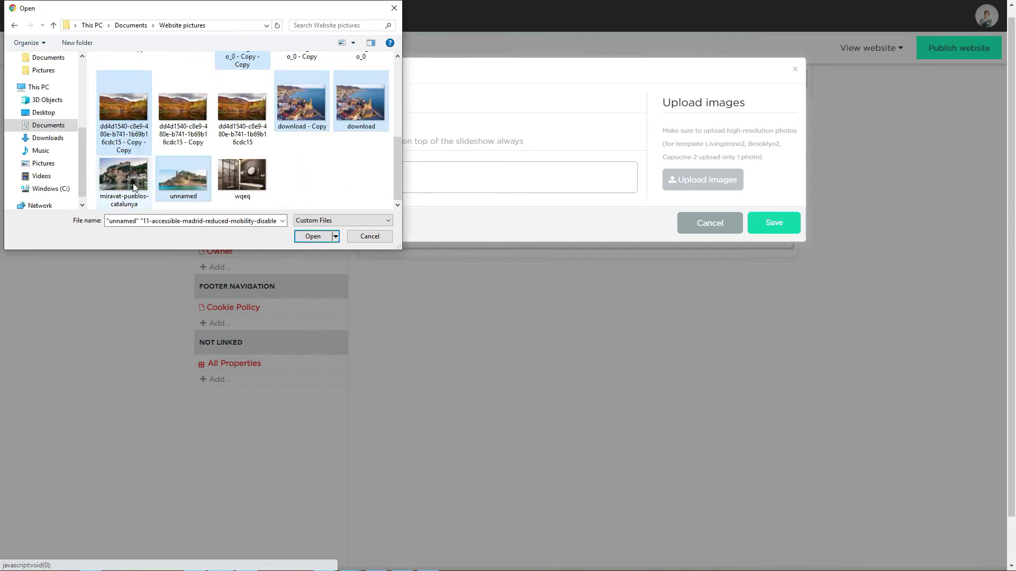
pyautogui.click(312, 237)
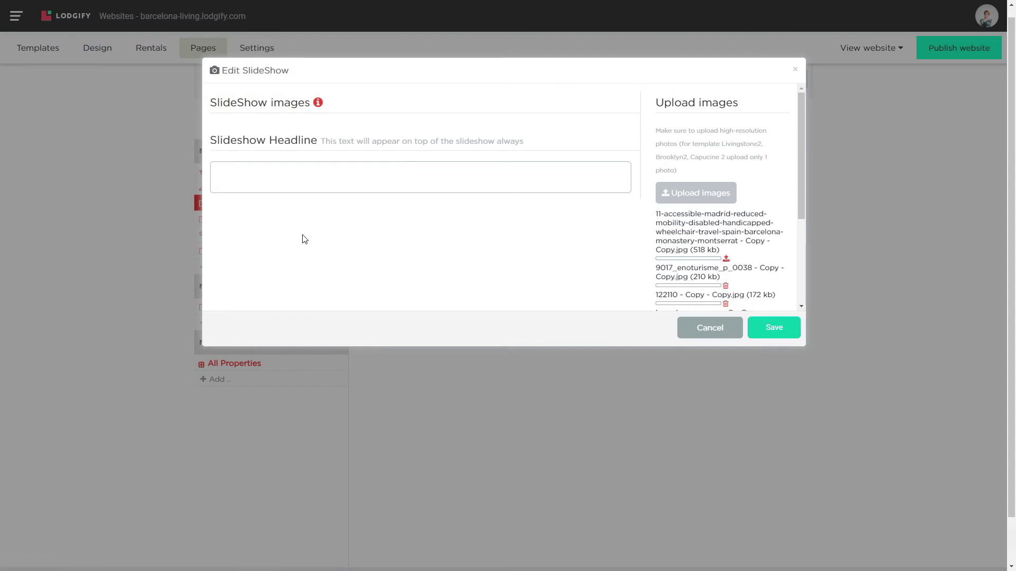
# Reorder the slideshow images so the riverside Miravet village comes first and the autumn lake second, and save the slideshow.
pyautogui.scroll(-5, 593, 263)
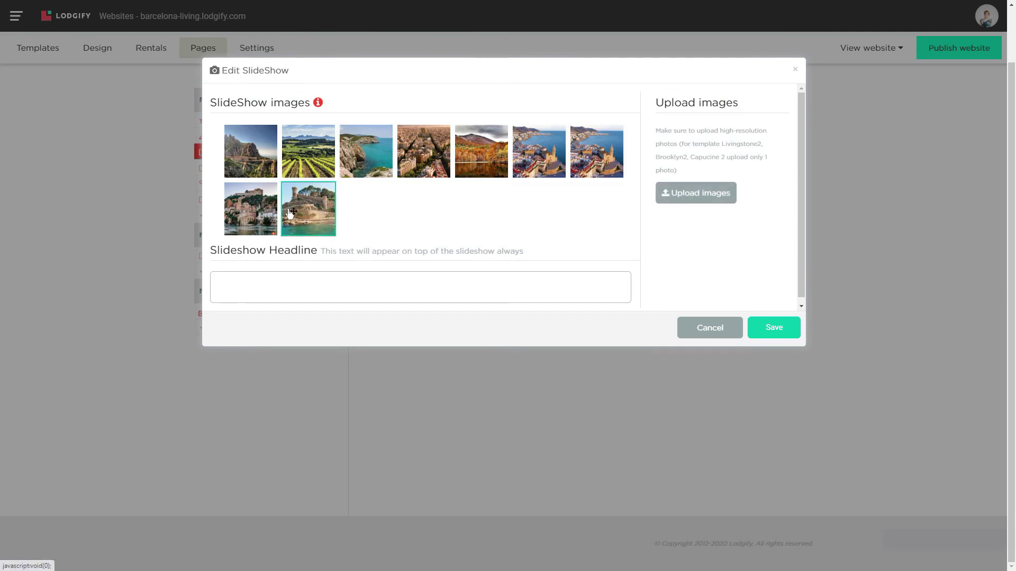
pyautogui.moveTo(252, 208); pyautogui.dragTo(229, 150)
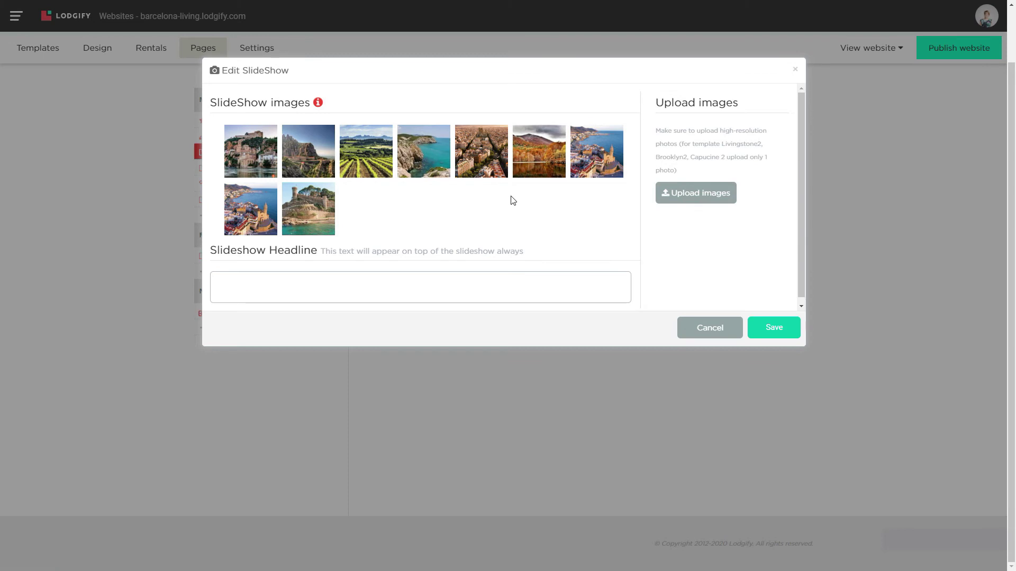
pyautogui.moveTo(543, 161); pyautogui.dragTo(314, 162)
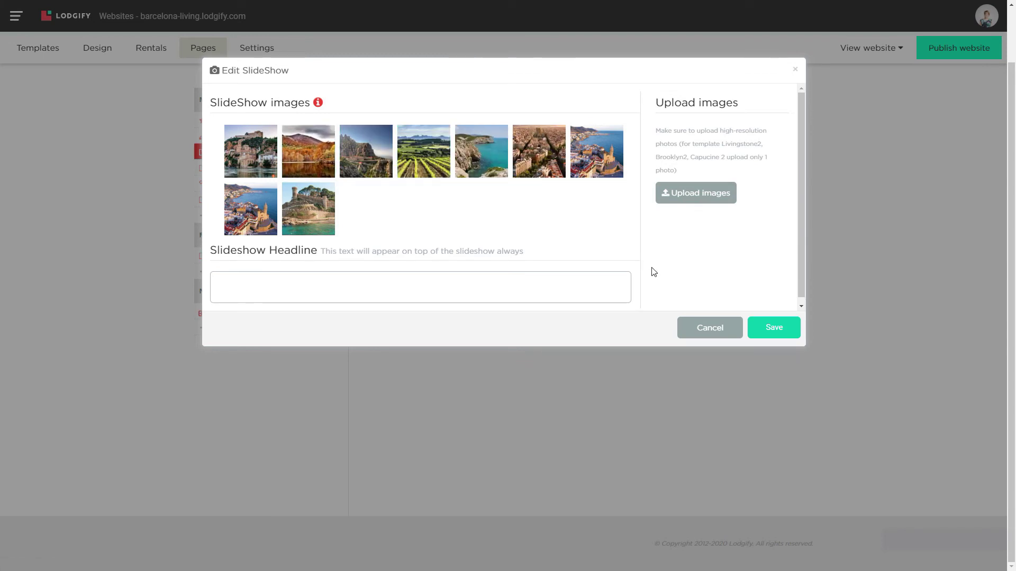
pyautogui.click(775, 329)
# Add an Image widget to the Surrounding Area page with the picture "barcelona_recurso_0 - Copy" and save it.
pyautogui.click(431, 155)
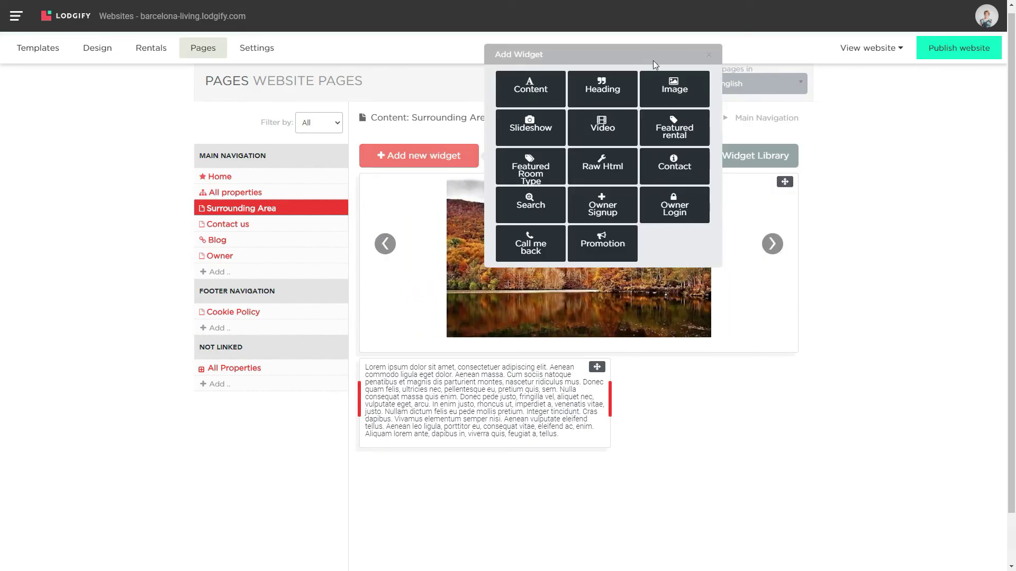
pyautogui.click(687, 89)
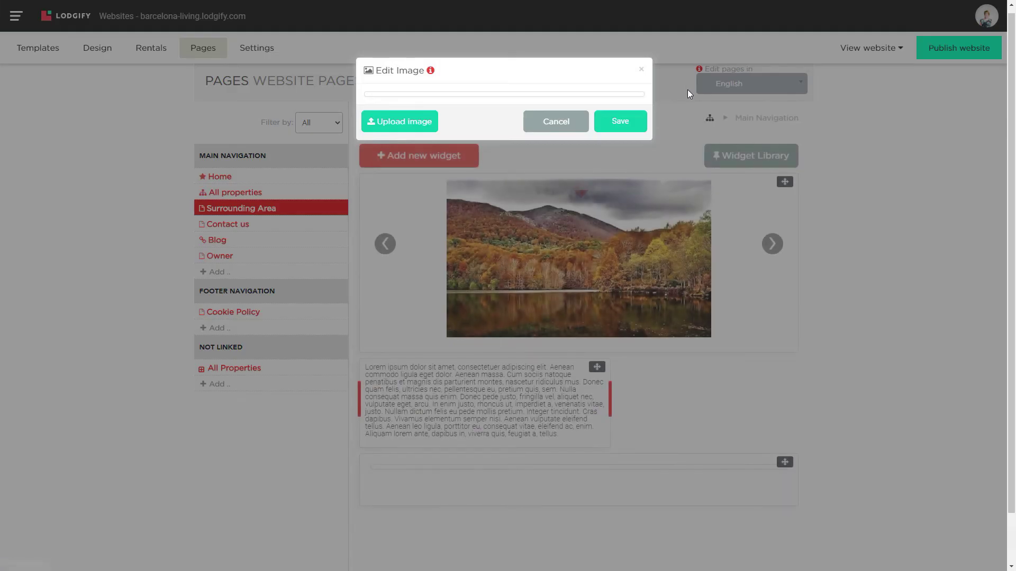
pyautogui.click(418, 121)
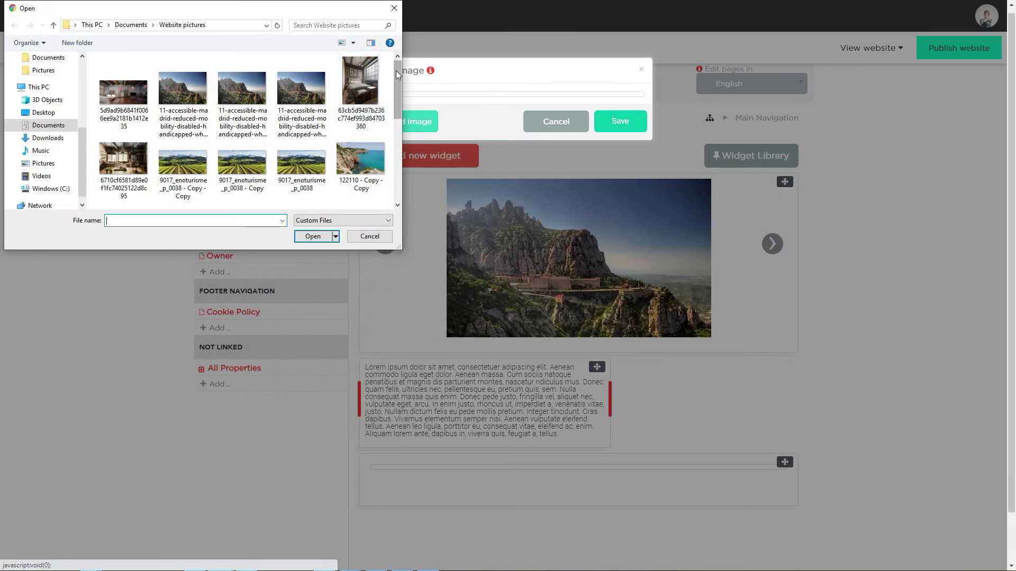
pyautogui.moveTo(396, 75); pyautogui.dragTo(396, 91)
pyautogui.click(301, 139)
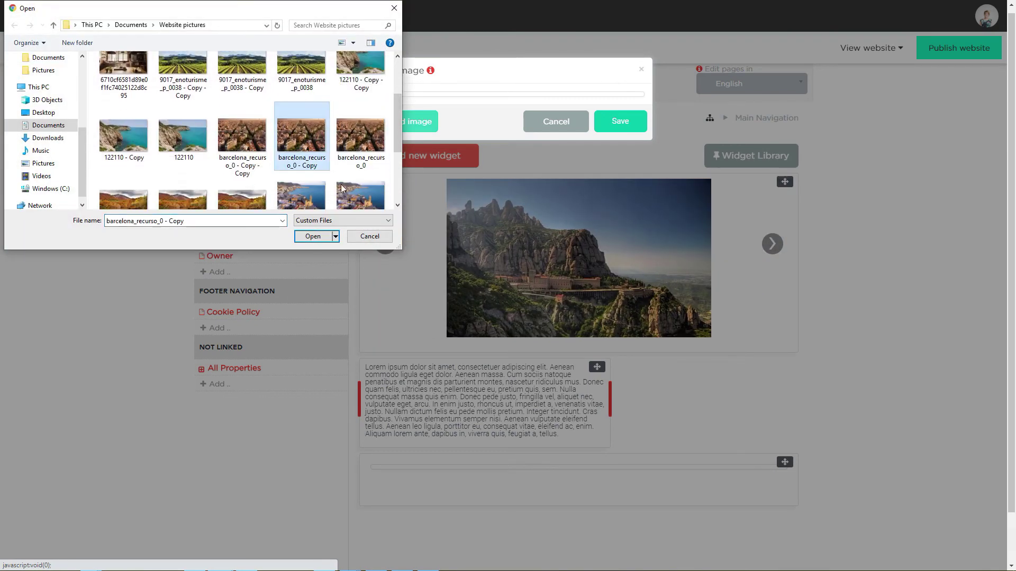
pyautogui.click(312, 236)
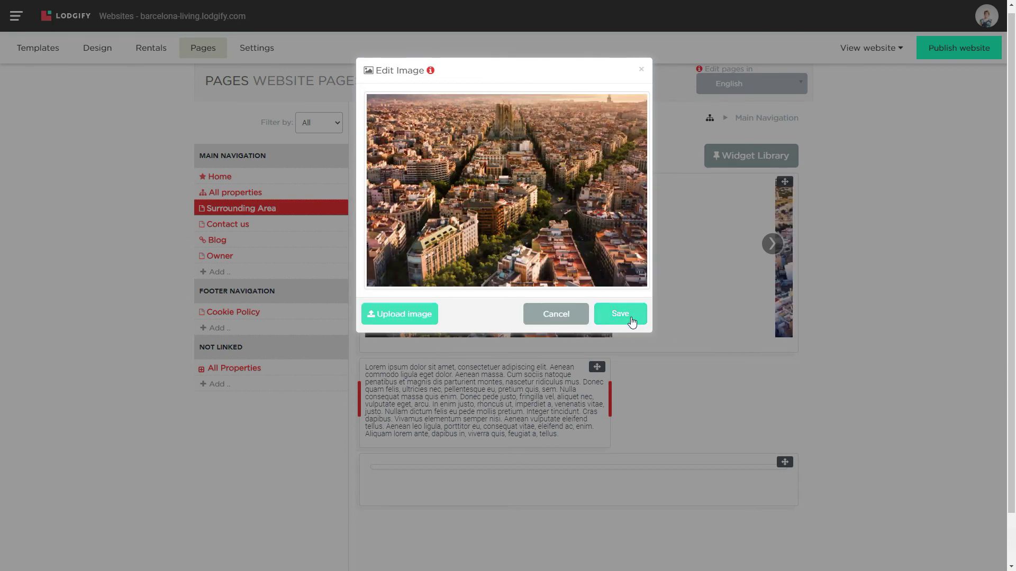
pyautogui.click(630, 317)
# Narrow the Barcelona image widget and the lorem ipsum text widget to half width so they sit side by side below the slideshow.
pyautogui.scroll(-2, 669, 440)
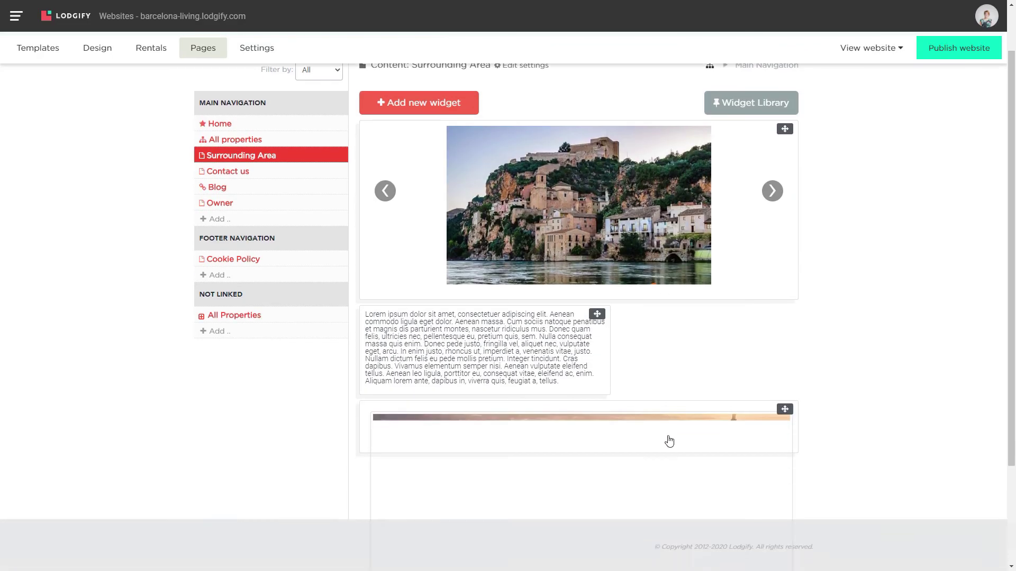
pyautogui.moveTo(799, 458); pyautogui.dragTo(605, 461)
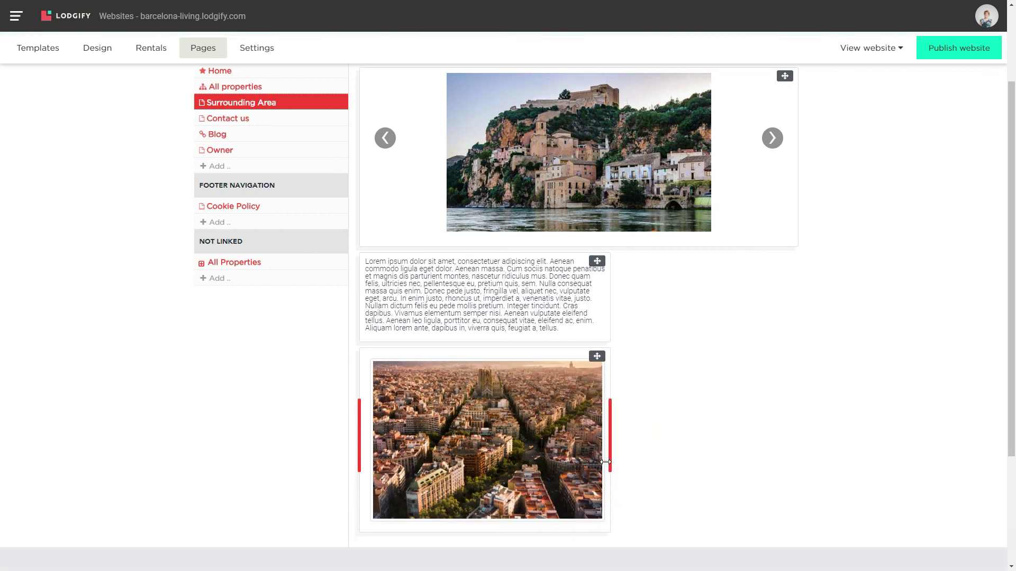
pyautogui.moveTo(610, 301); pyautogui.dragTo(558, 294)
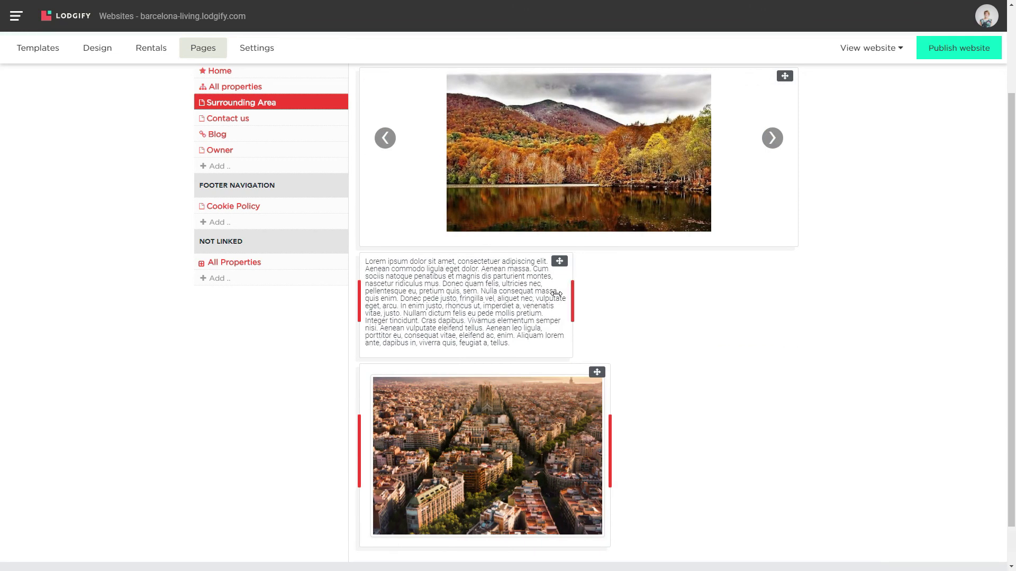
pyautogui.moveTo(612, 443); pyautogui.dragTo(570, 448)
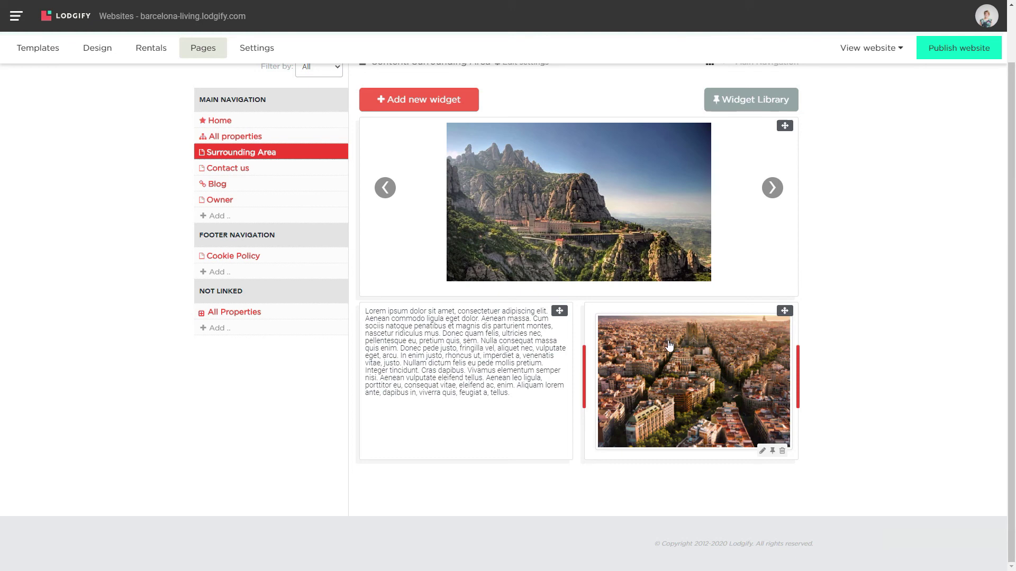
# Add a Video widget to the Surrounding Area page using the share link copied from YouTube's "Pueblos de la Costa Brava" Part 1 video, and save it.
pyautogui.click(401, 108)
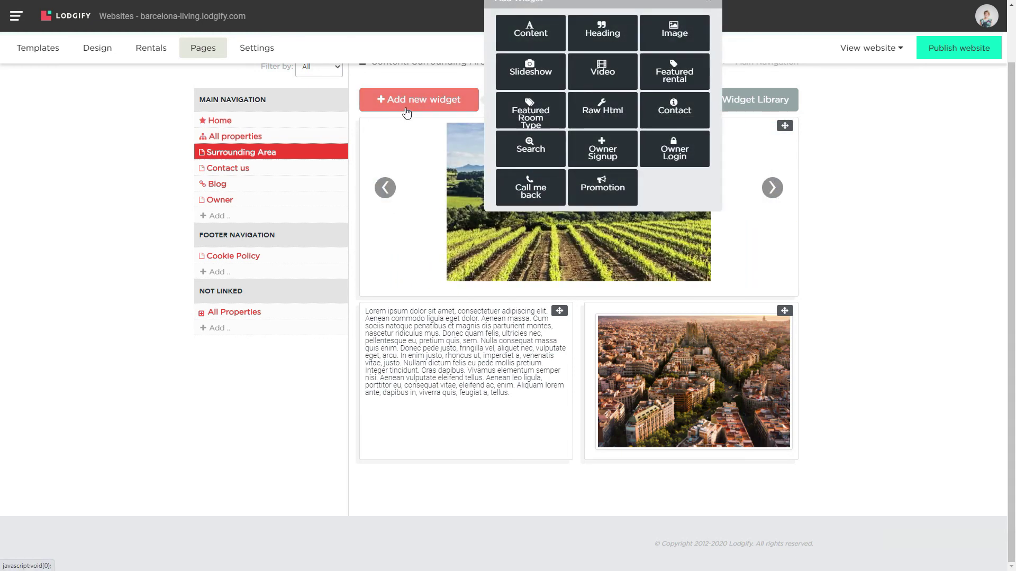
pyautogui.click(605, 79)
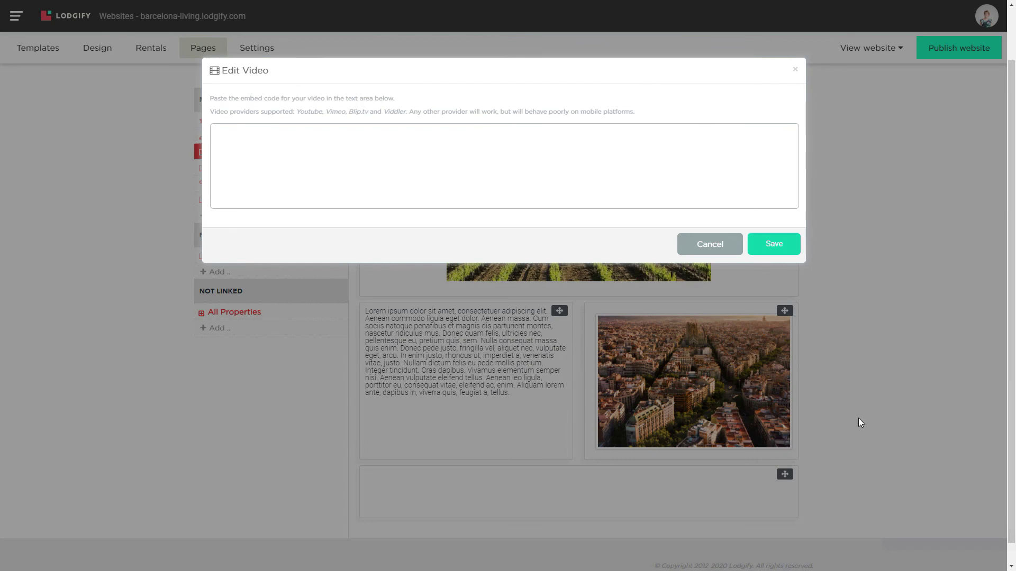
pyautogui.hotkey('alt', 'Tab')
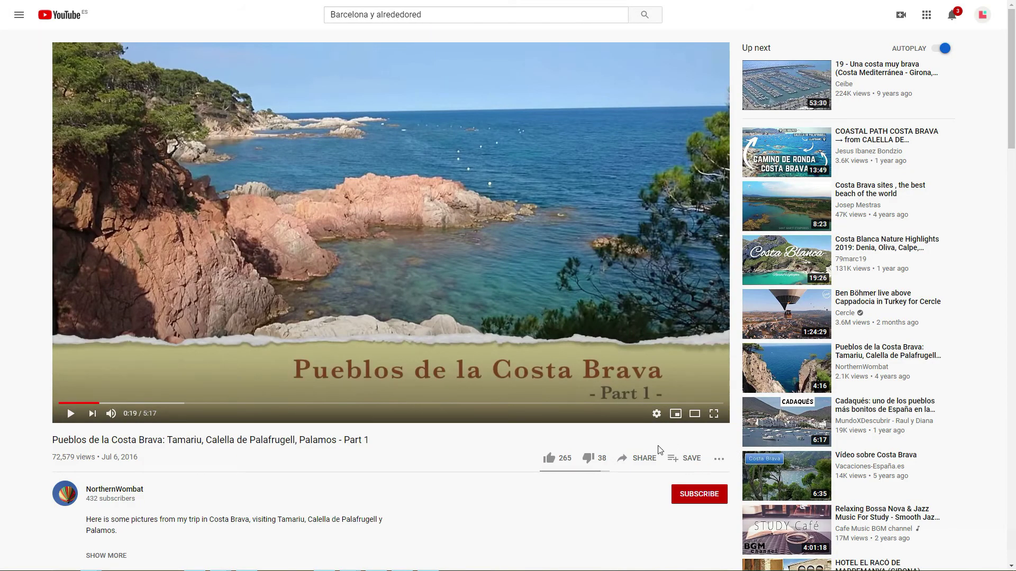
pyautogui.click(640, 458)
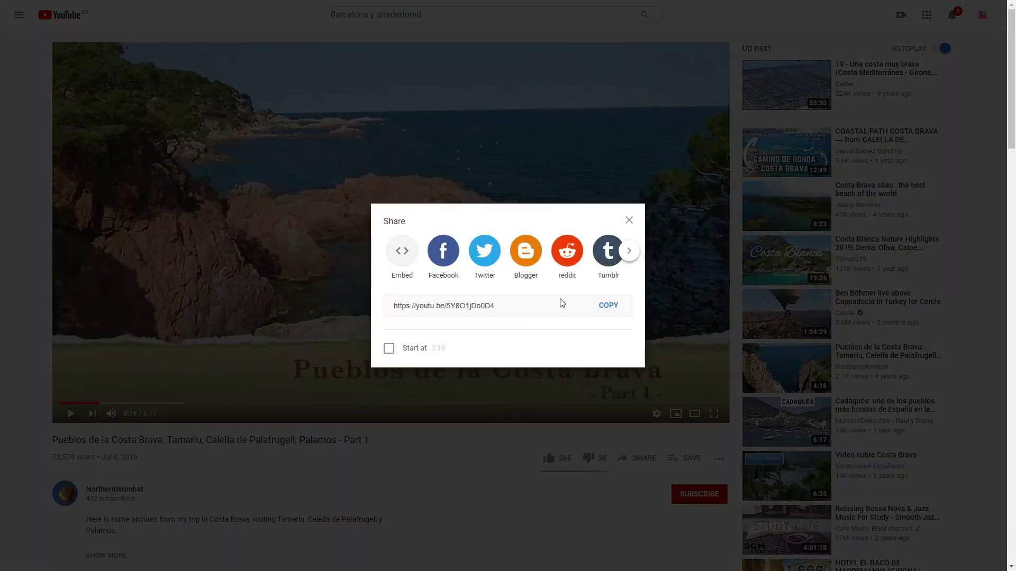
pyautogui.click(608, 305)
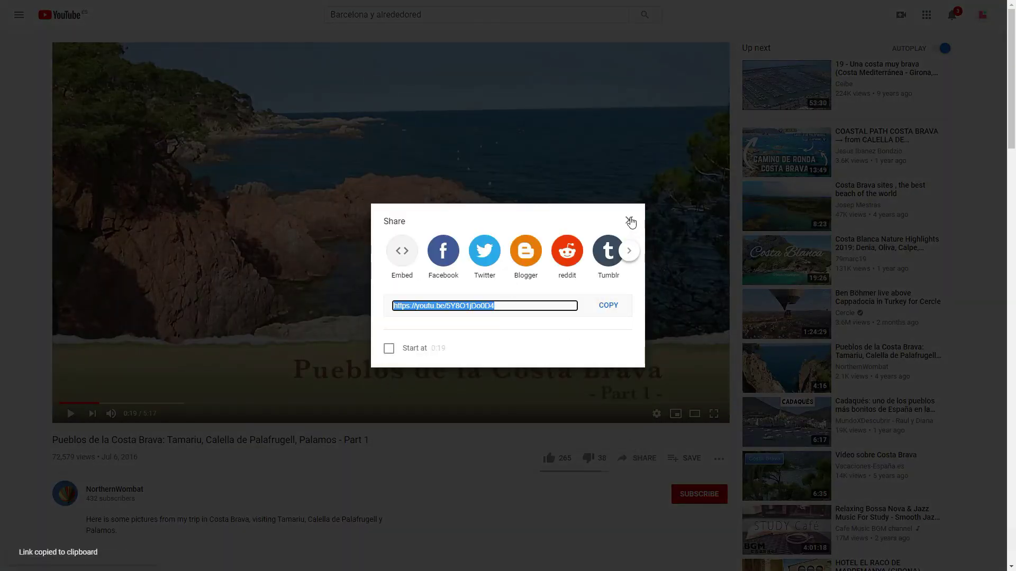
pyautogui.click(629, 222)
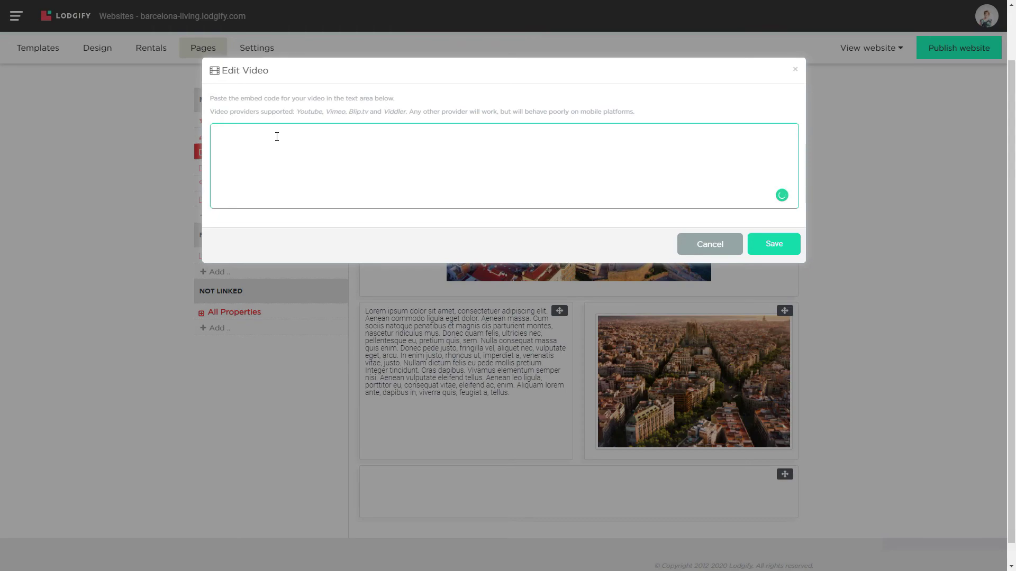
pyautogui.hotkey('ctrl', 'v')
pyautogui.click(773, 244)
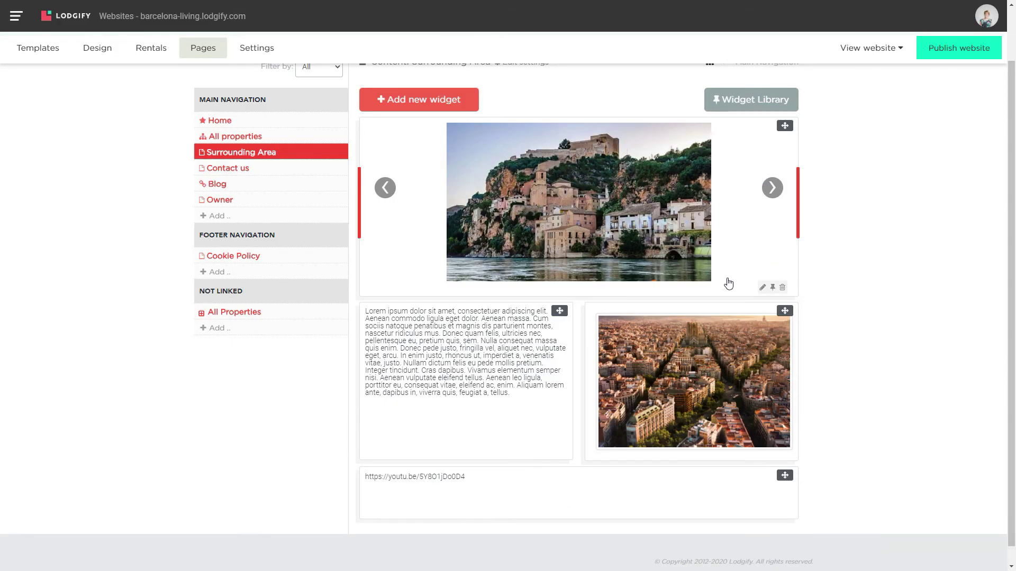
# Open the preview version of the website to check the Surrounding Area page.
pyautogui.scroll(2, 728, 284)
pyautogui.click(868, 49)
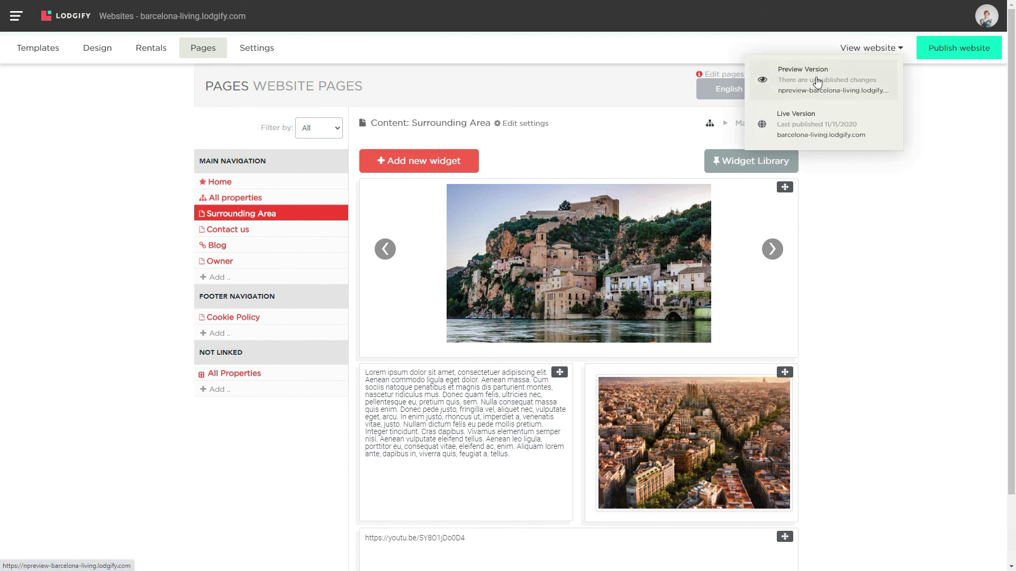